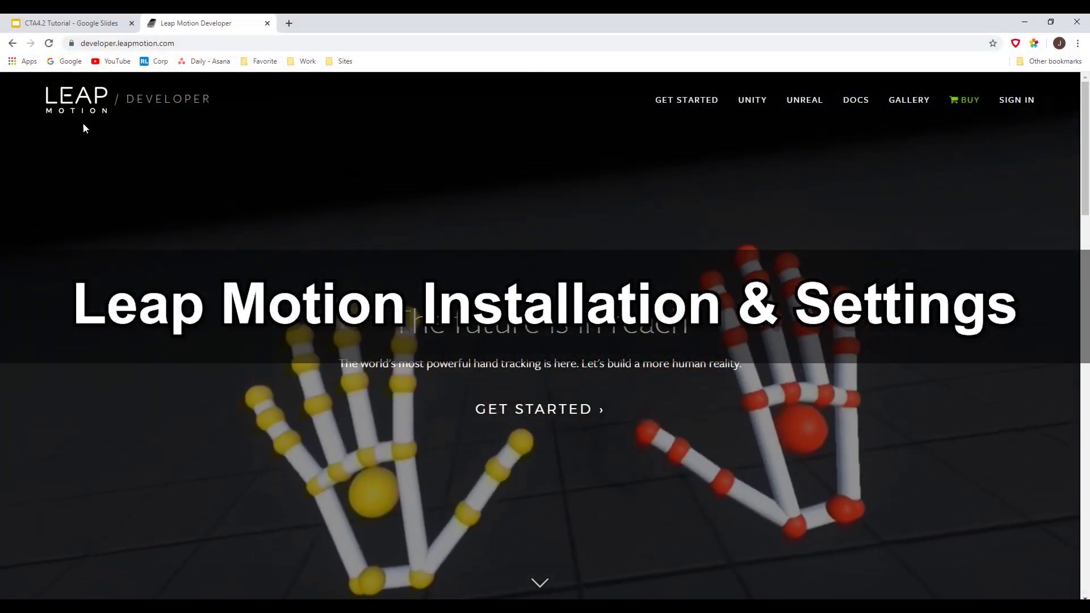
- Open the Leap Motion Getting Started guide and scroll to the V4 SDK Standard Download section
{"action": "left_click", "coordinate": [187, 41]}
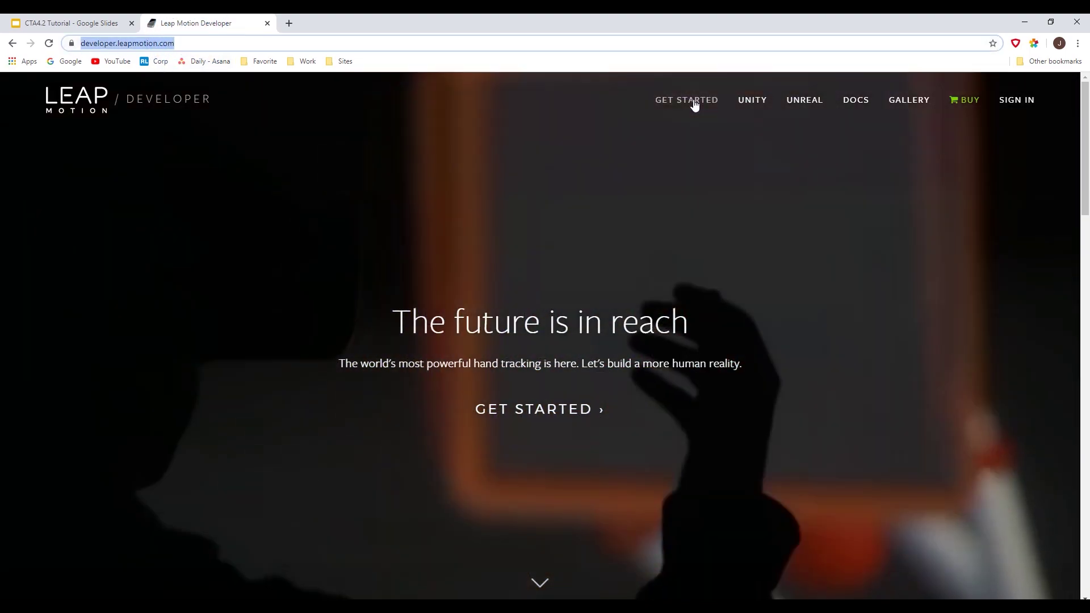
{"action": "left_click", "coordinate": [694, 103]}
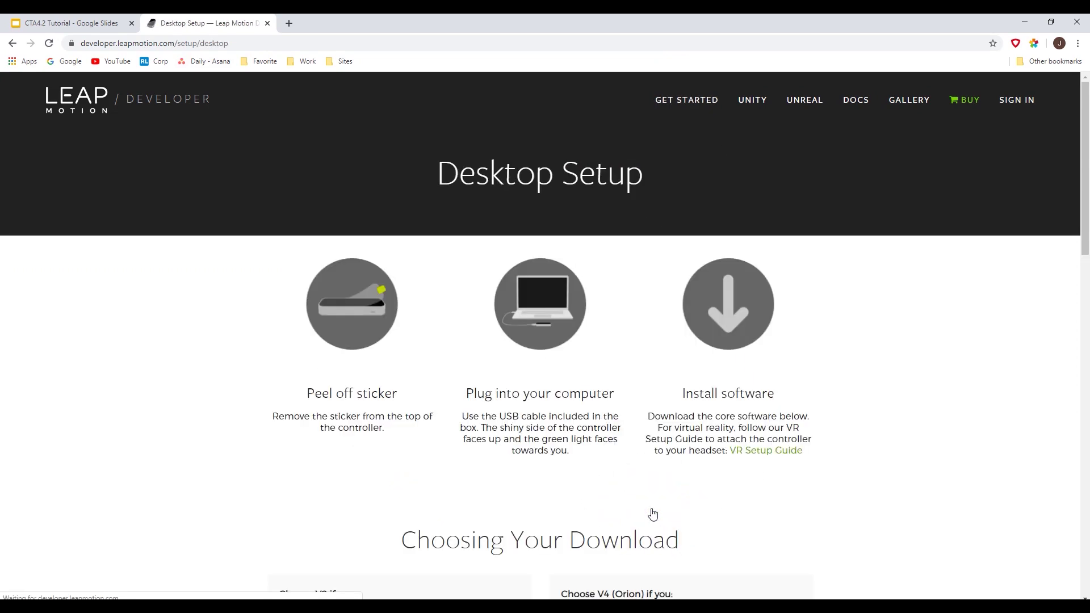
{"action": "scroll", "coordinate": [936, 282], "scroll_direction": "down", "scroll_amount": 13}
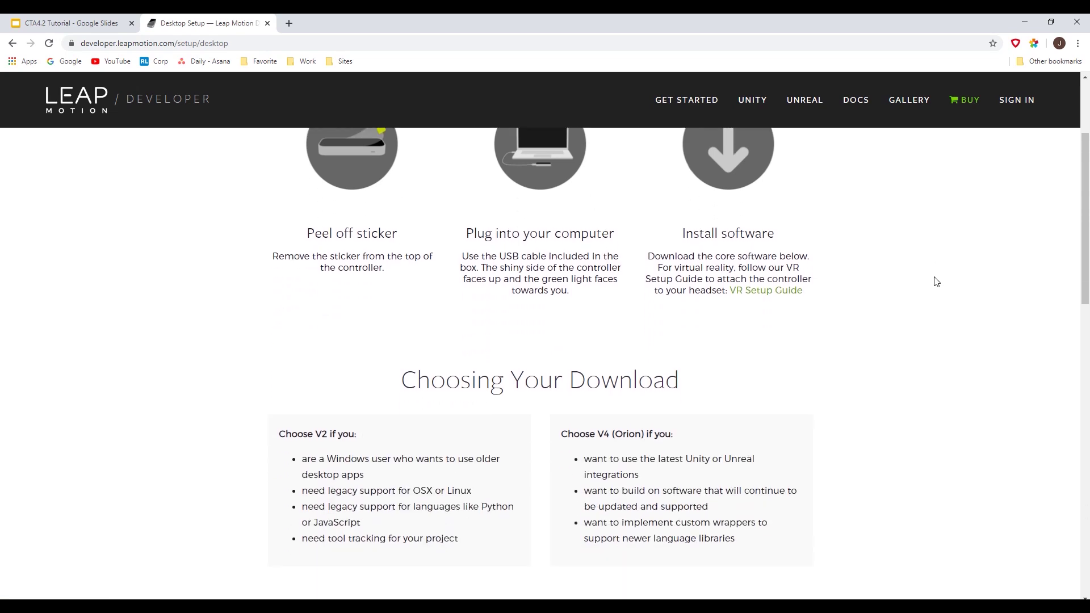
{"action": "scroll", "coordinate": [935, 277], "scroll_direction": "down", "scroll_amount": 2}
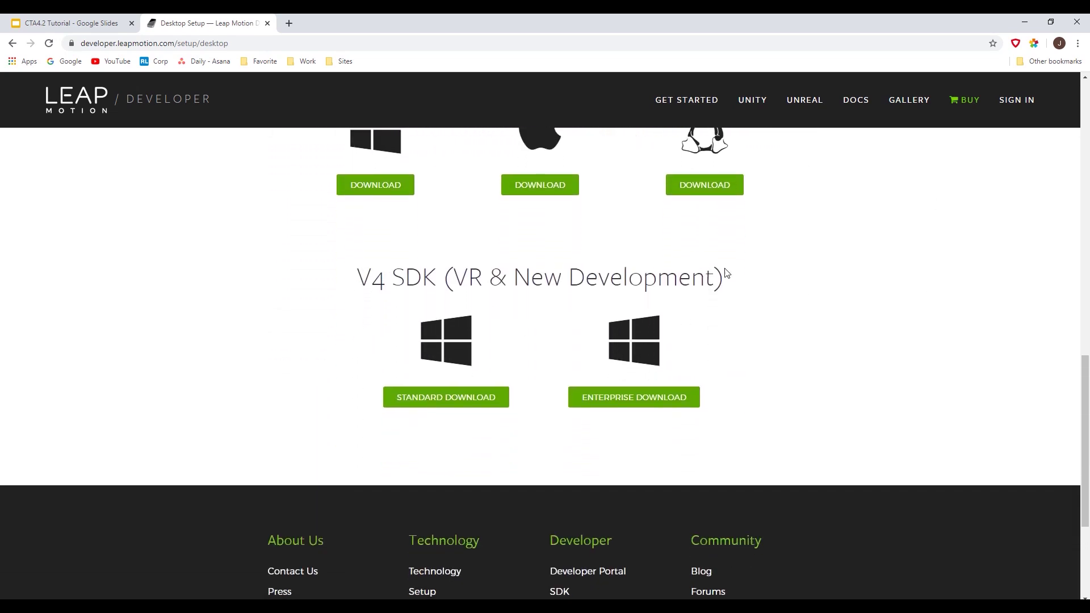
{"action": "left_click_drag", "start_coordinate": [725, 274], "coordinate": [364, 278]}
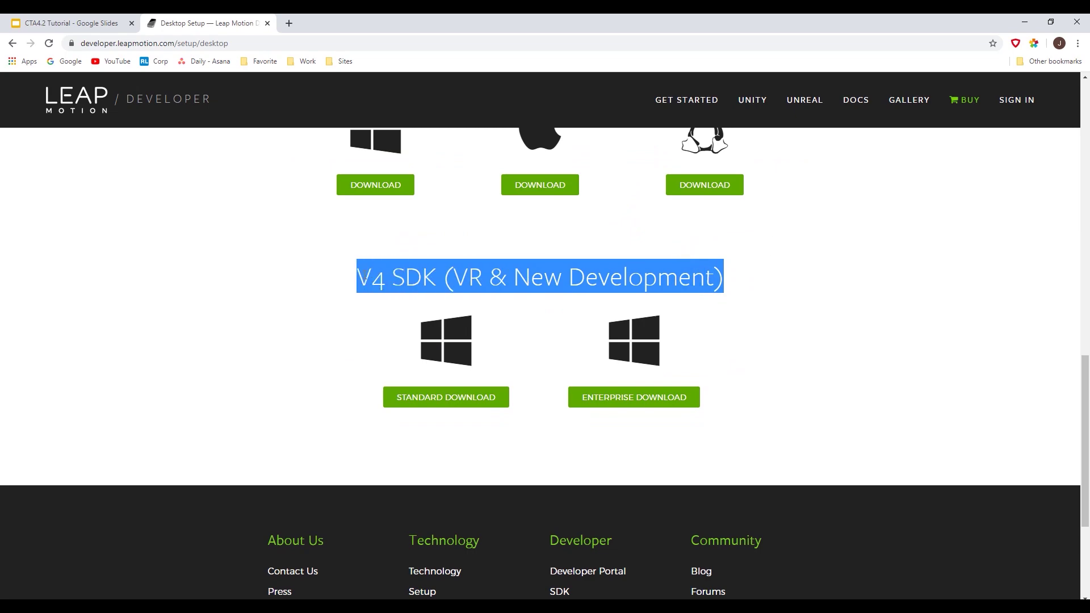
{"action": "left_click", "coordinate": [318, 295]}
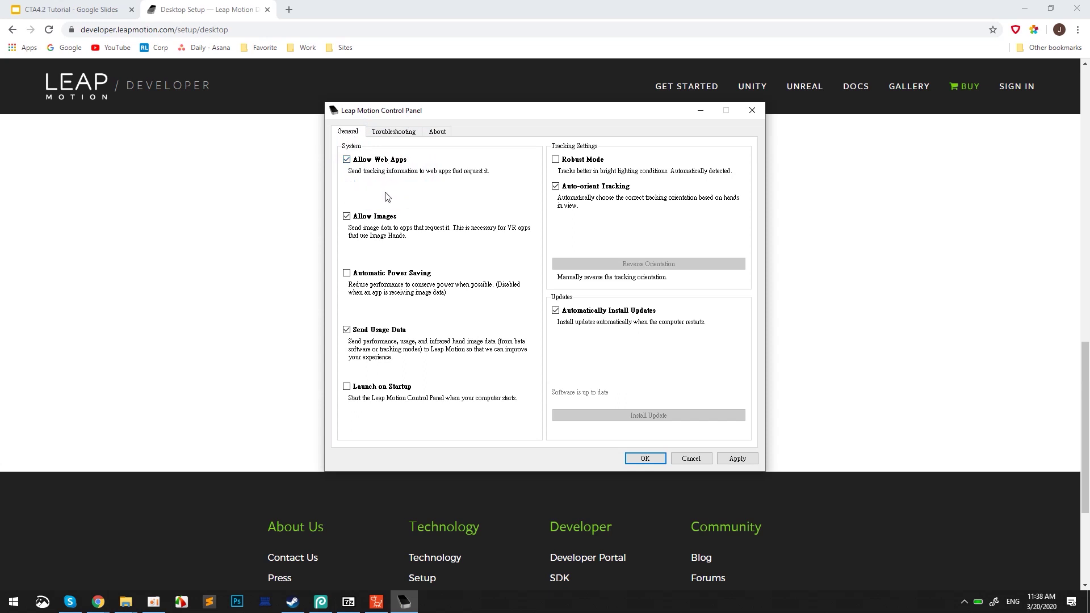
- Show the Control Panel's Troubleshooting tab, with the device reading connected and streaming
{"action": "left_click", "coordinate": [393, 134]}
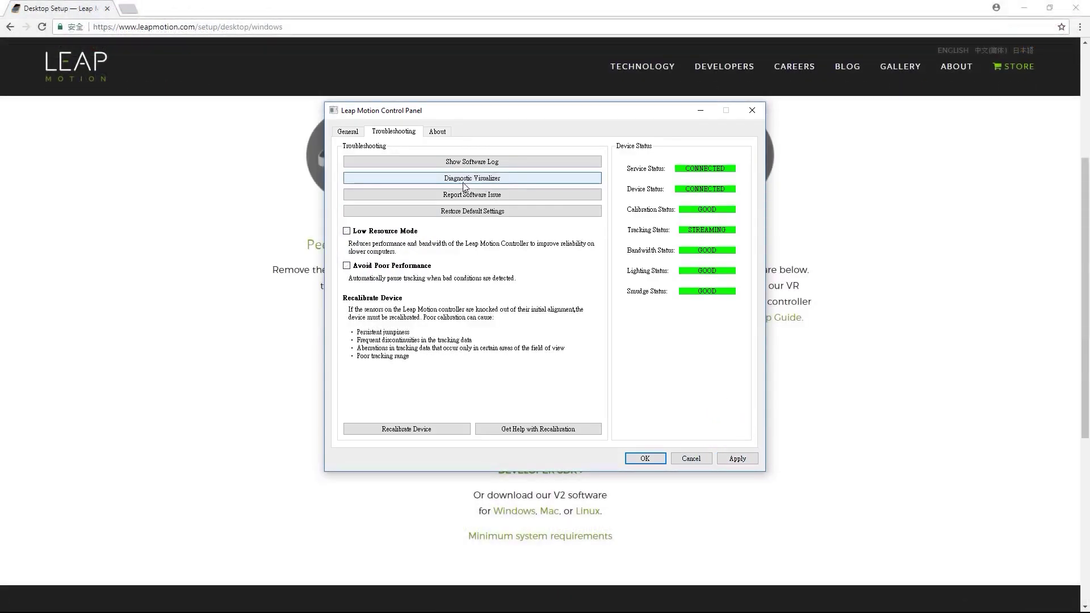
- Launch the Diagnostic Visualizer showing frame rates, help list and tracking info, zoomed out to the full hemisphere
{"action": "left_click", "coordinate": [464, 186]}
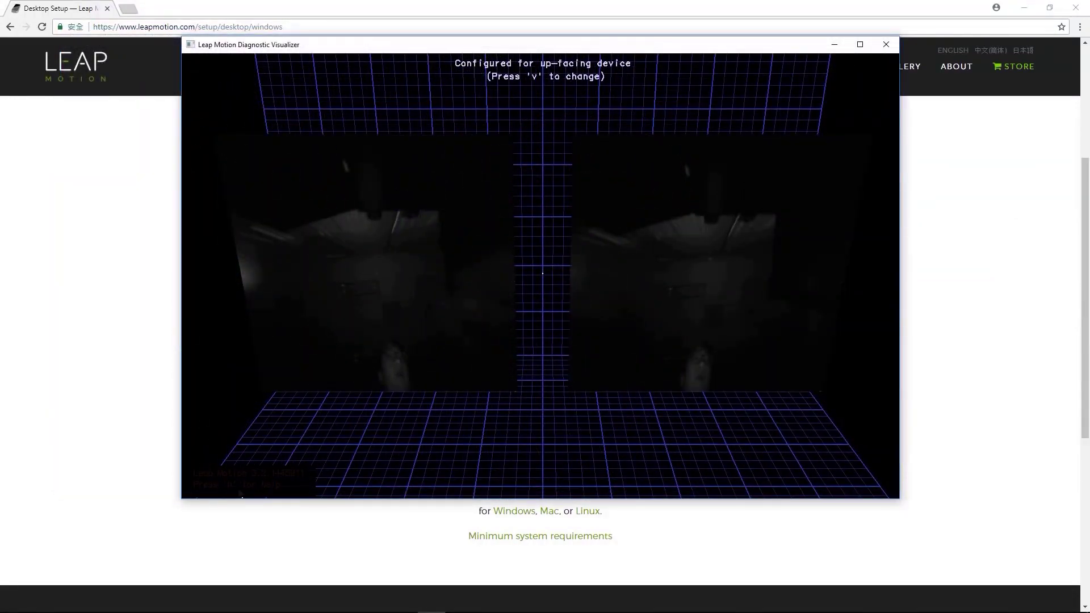
{"action": "key", "text": "h"}
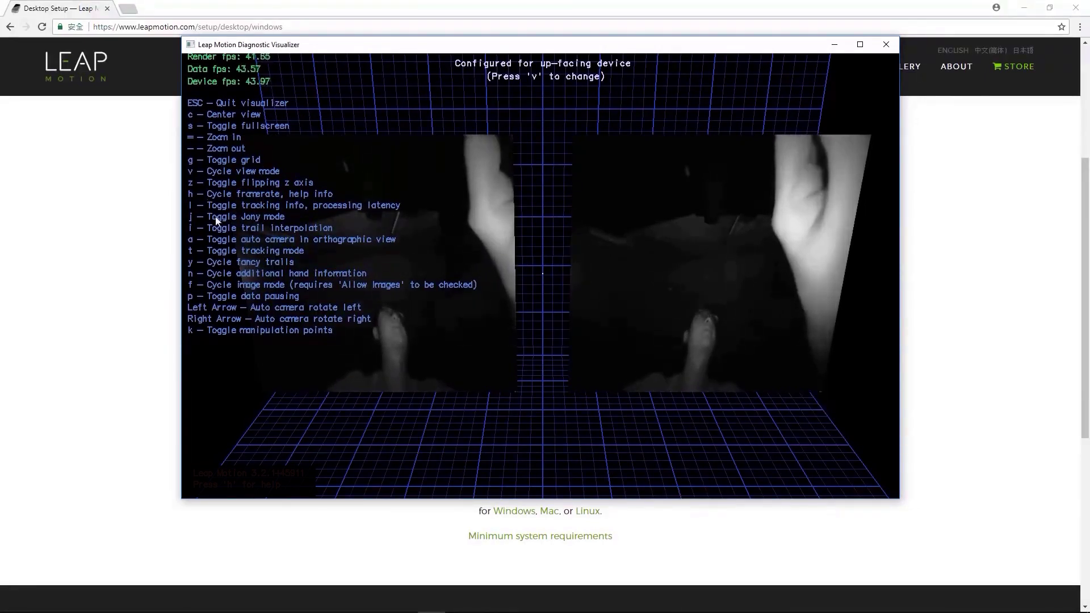
{"action": "key", "text": "l"}
{"action": "scroll", "coordinate": [626, 268], "scroll_direction": "down", "scroll_amount": 3}
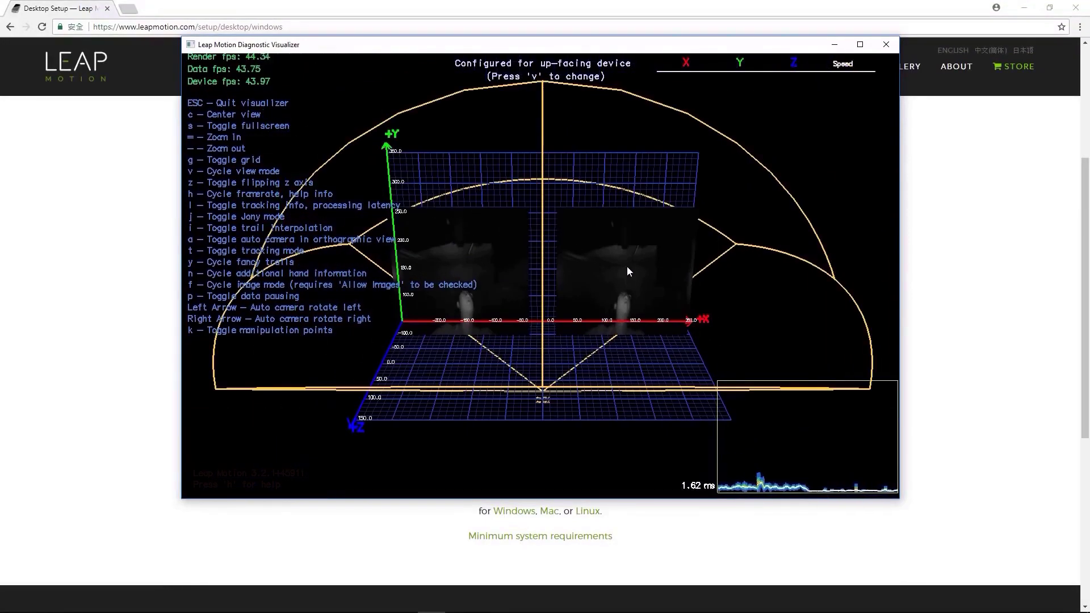
{"action": "scroll", "coordinate": [612, 242], "scroll_direction": "down", "scroll_amount": 2}
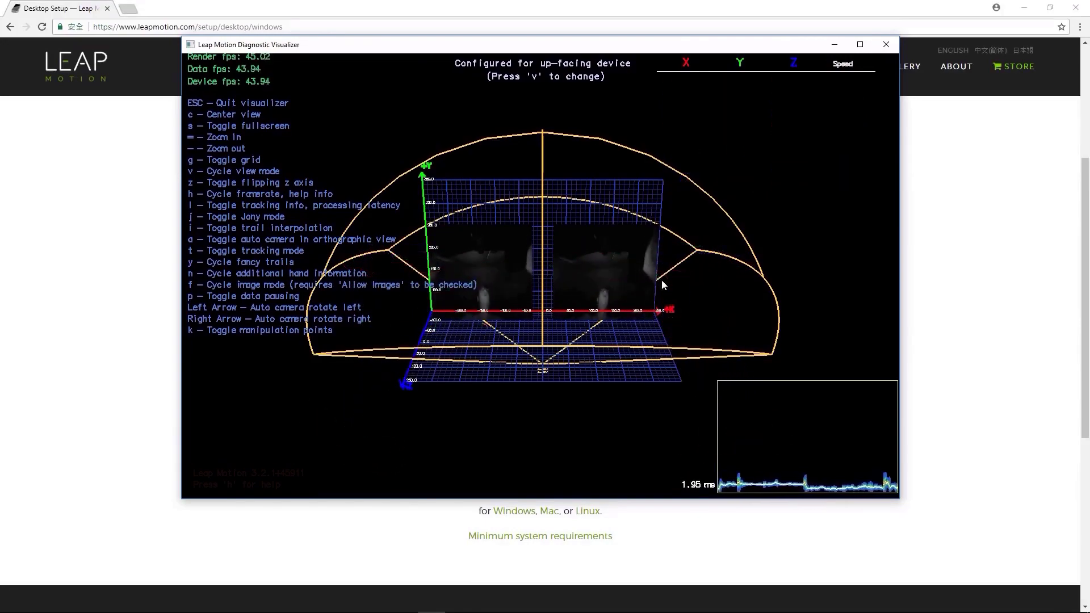
{"action": "left_click_drag", "start_coordinate": [605, 267], "coordinate": [533, 281]}
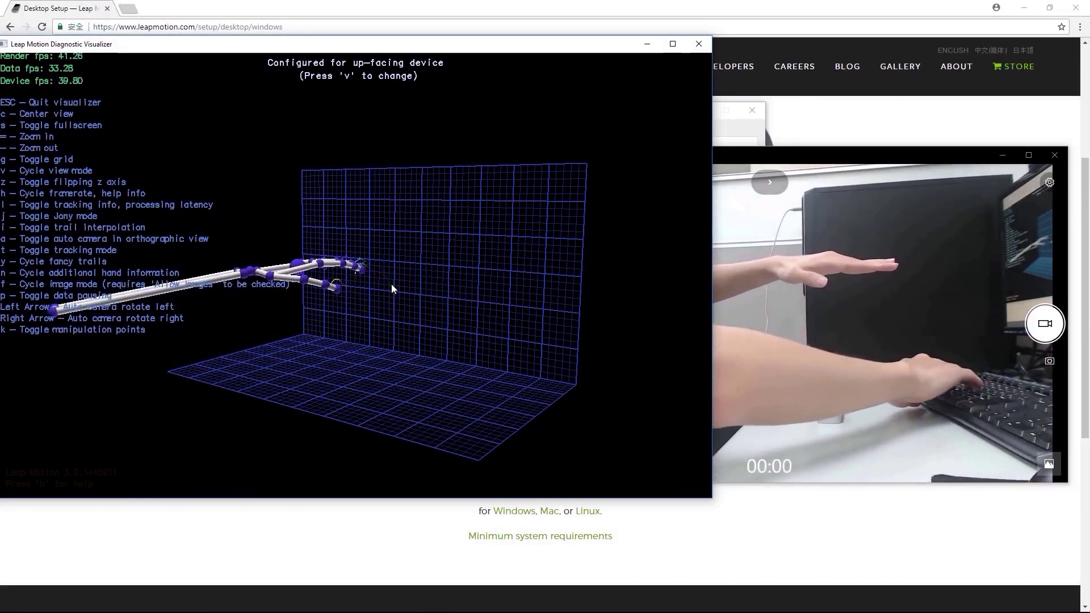
- Hide the help list and rotate the 3D view to see the tracked hand sideways
{"action": "key", "text": "h"}
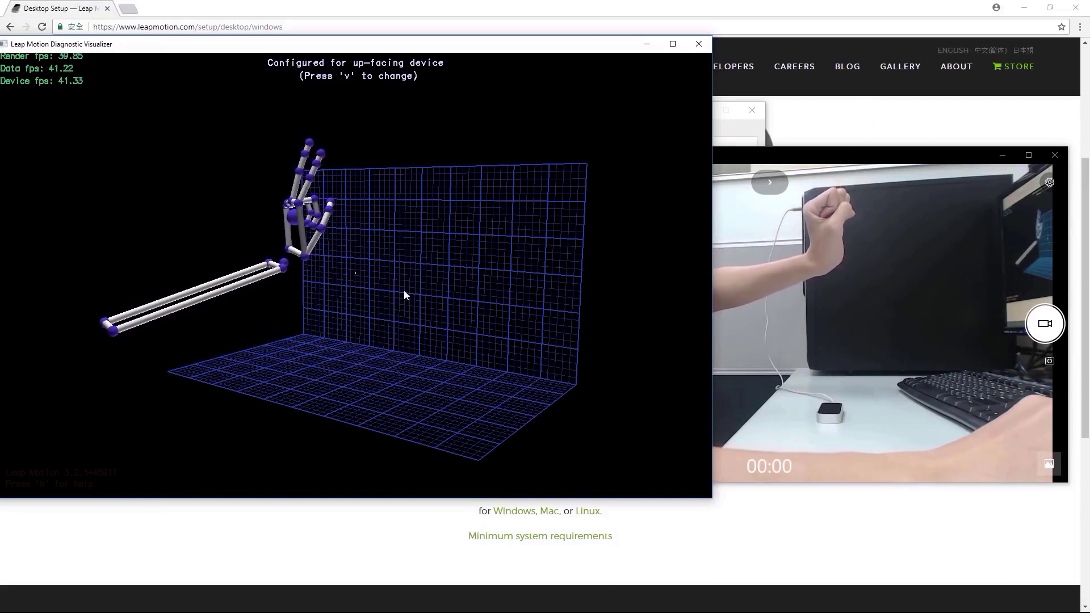
{"action": "left_click_drag", "start_coordinate": [439, 336], "coordinate": [318, 365]}
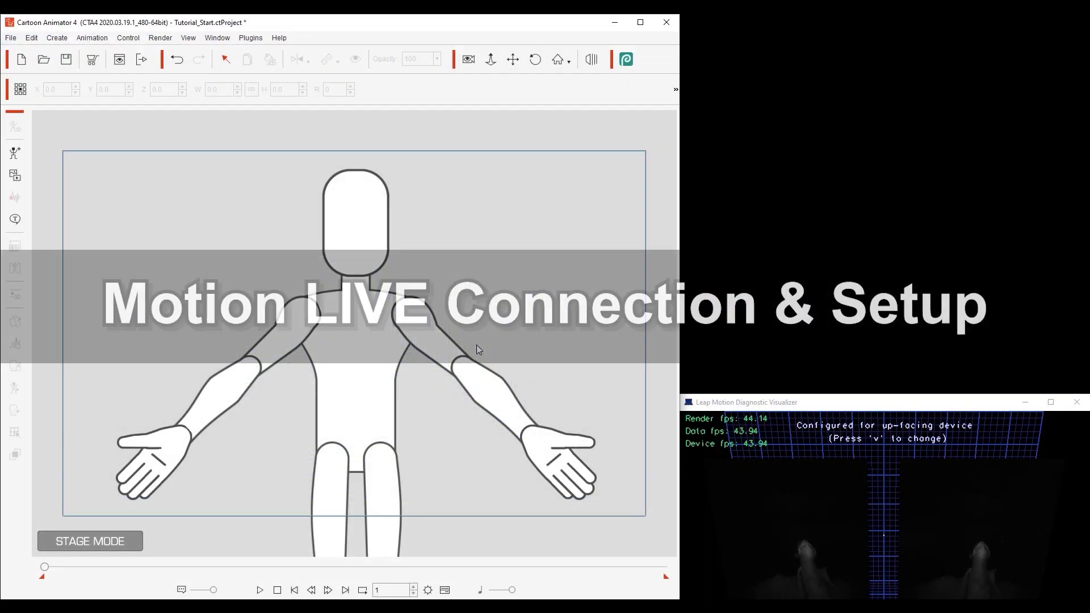
- Open Plugins > Motion LIVE 2D and select the Dummy_F character for capture
{"action": "left_click", "coordinate": [251, 38]}
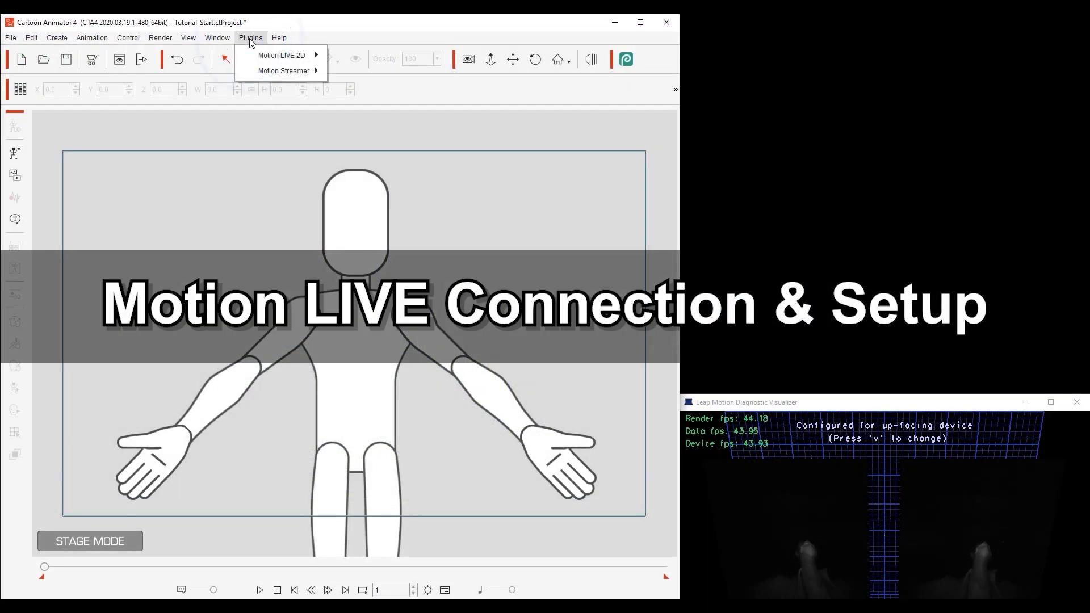
{"action": "mouse_move", "coordinate": [254, 56]}
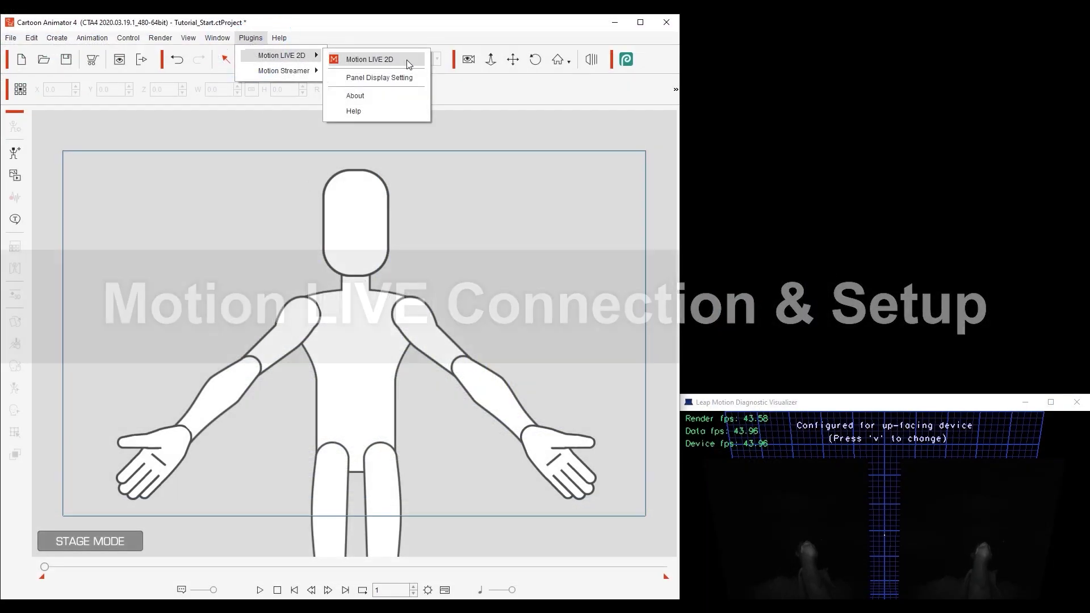
{"action": "left_click", "coordinate": [406, 57]}
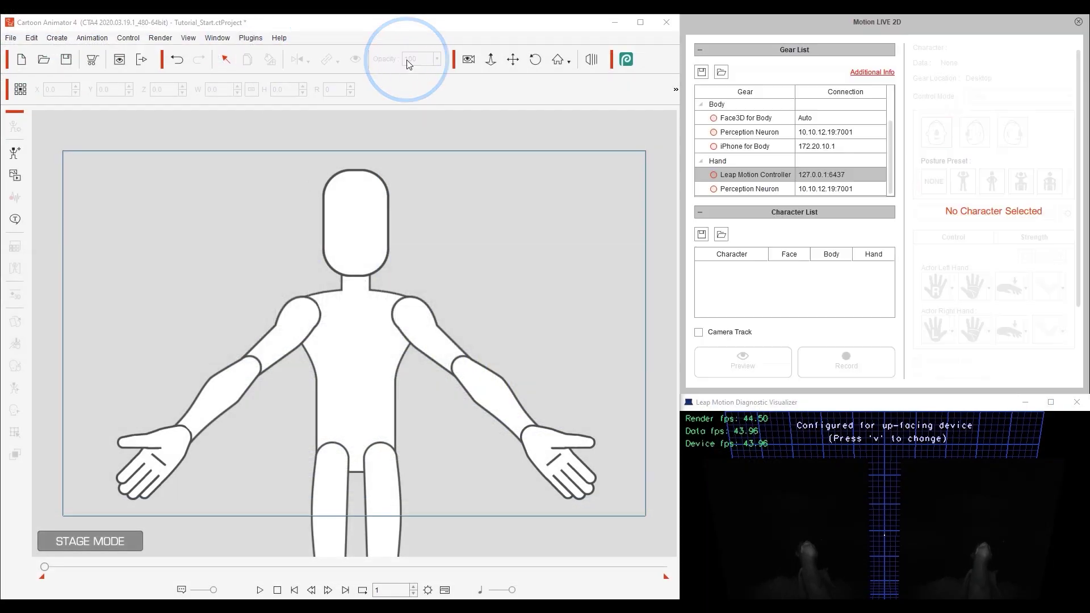
{"action": "left_click", "coordinate": [347, 223]}
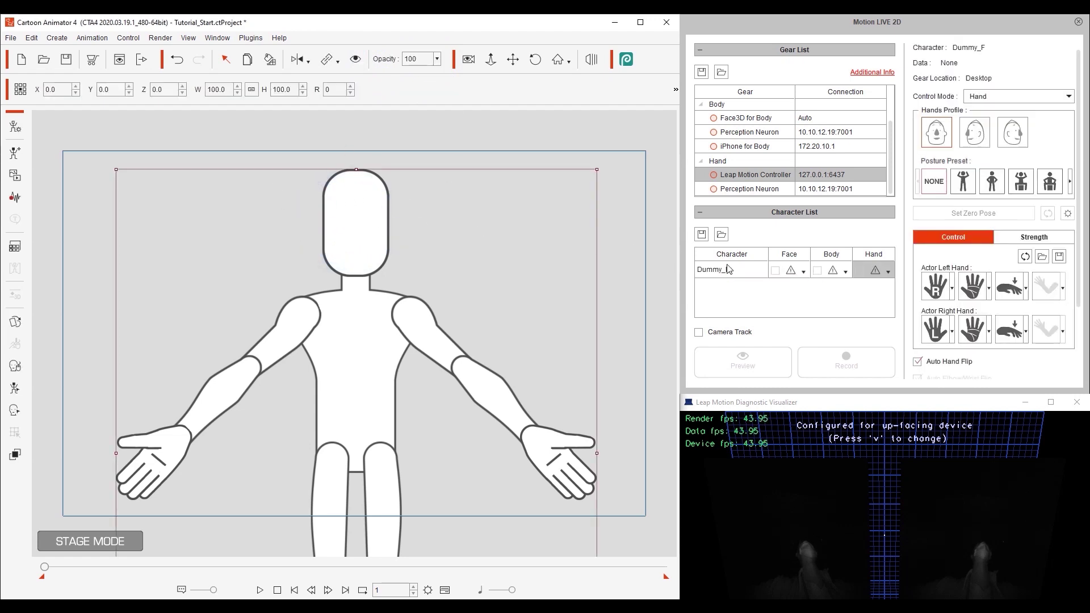
{"action": "left_click_drag", "start_coordinate": [888, 141], "coordinate": [899, 170]}
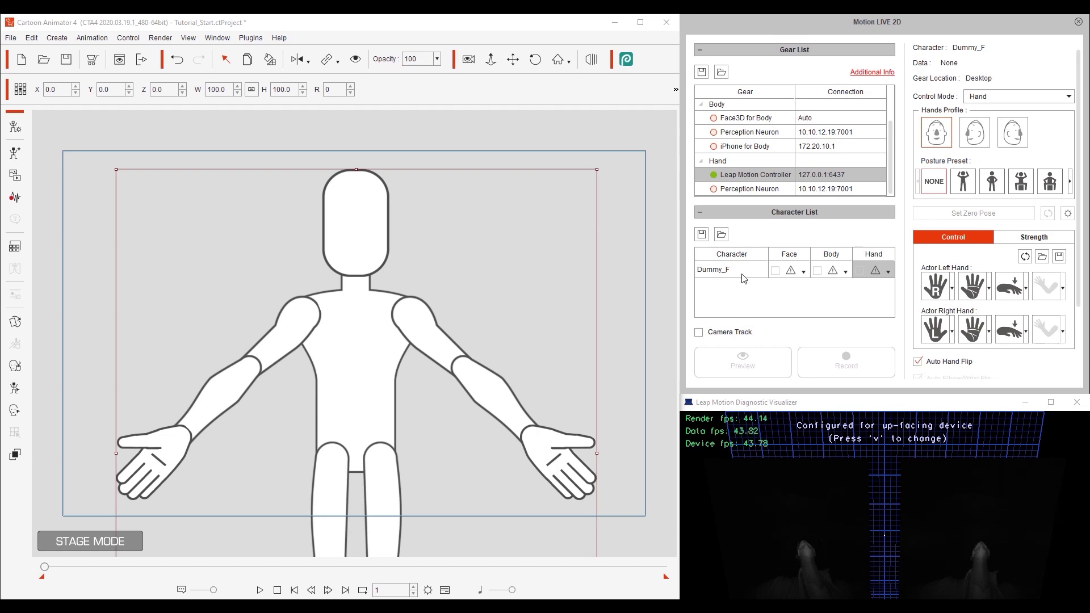
- Assign the Leap Motion Controller to Dummy_F's hands and start a live preview
{"action": "left_click", "coordinate": [889, 272]}
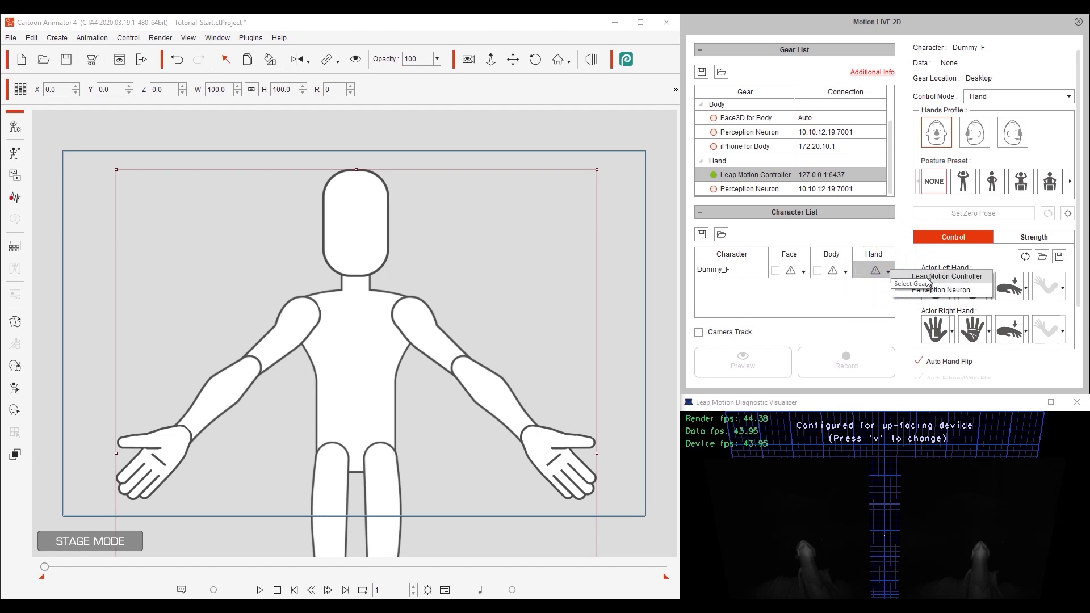
{"action": "left_click", "coordinate": [975, 278]}
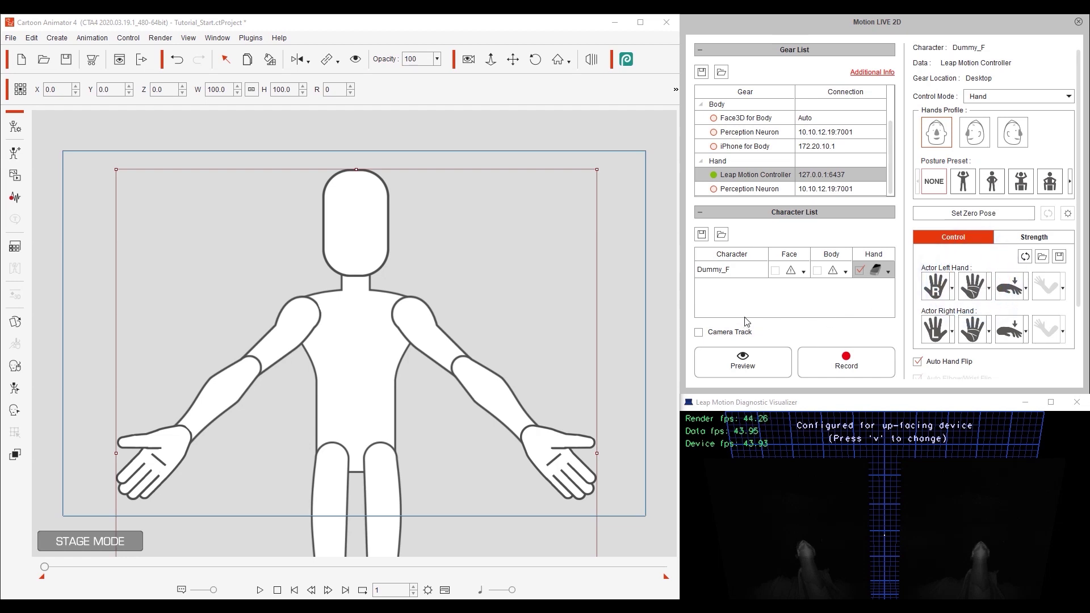
{"action": "left_click", "coordinate": [745, 361]}
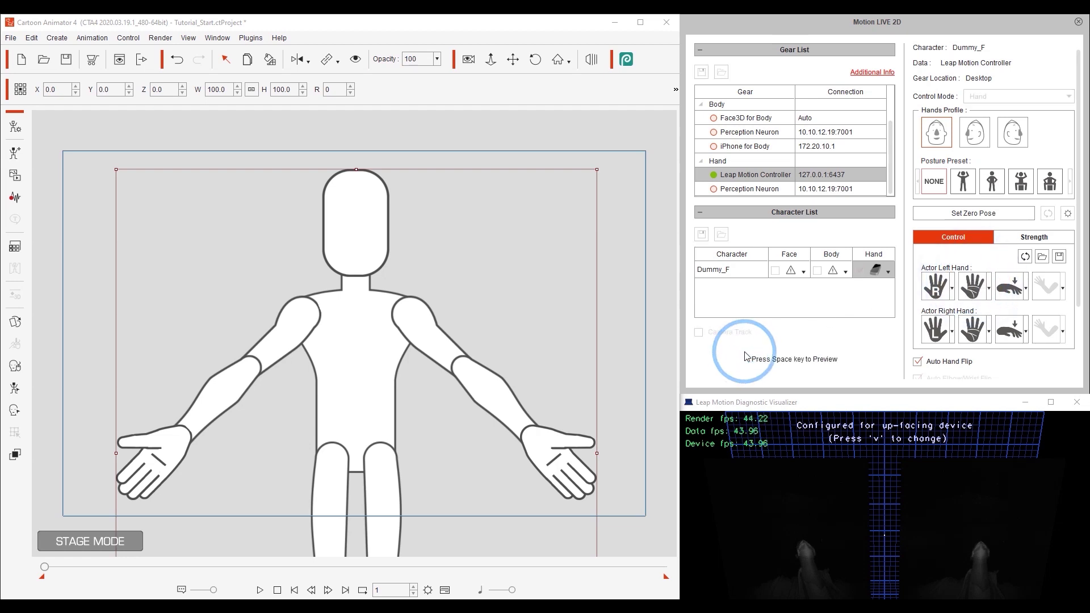
{"action": "key", "text": "space"}
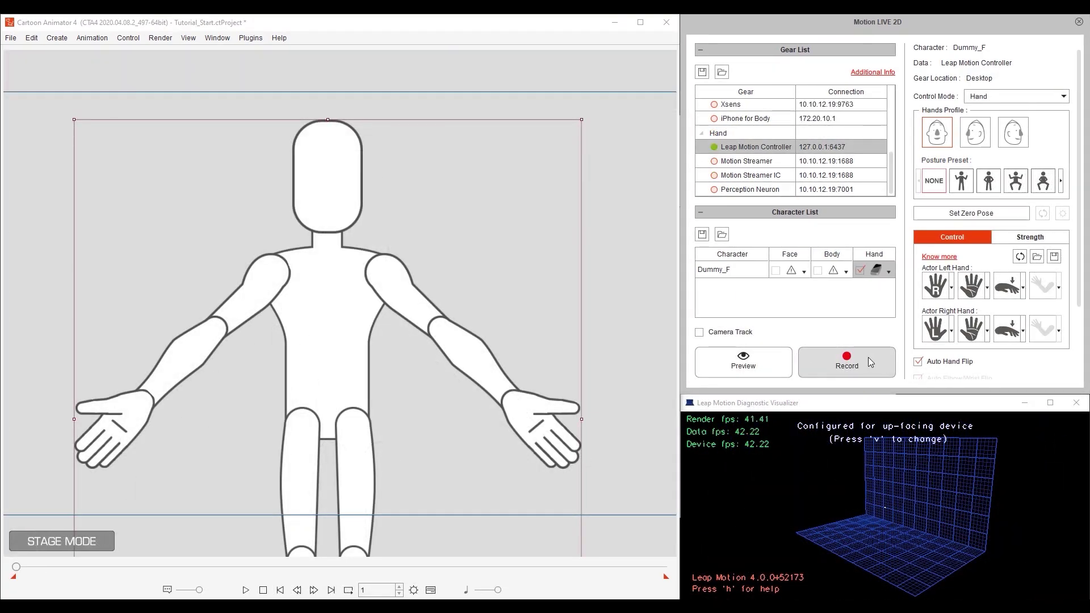
- Record a short hand take, then run Set Zero Pose calibration for both hands
{"action": "left_click", "coordinate": [868, 362]}
{"action": "key", "text": "space"}
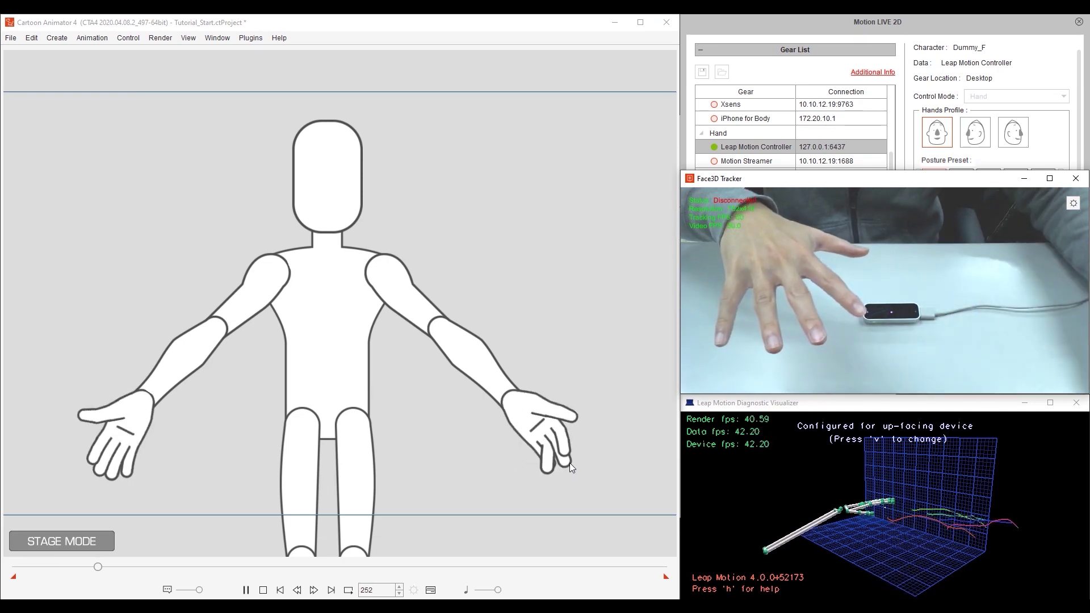
{"action": "key", "text": "space"}
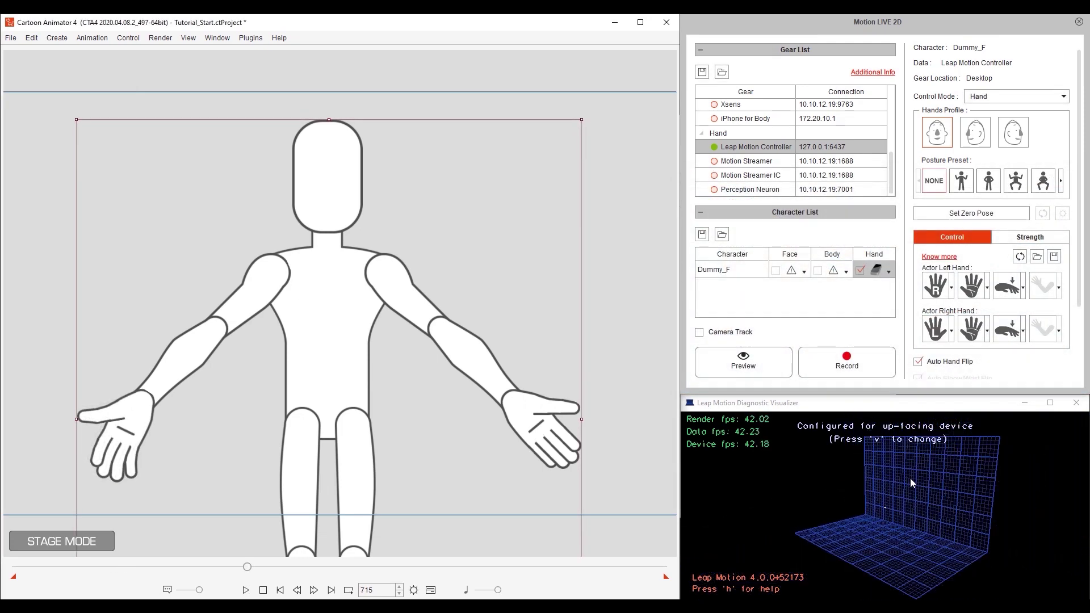
{"action": "left_click", "coordinate": [977, 216]}
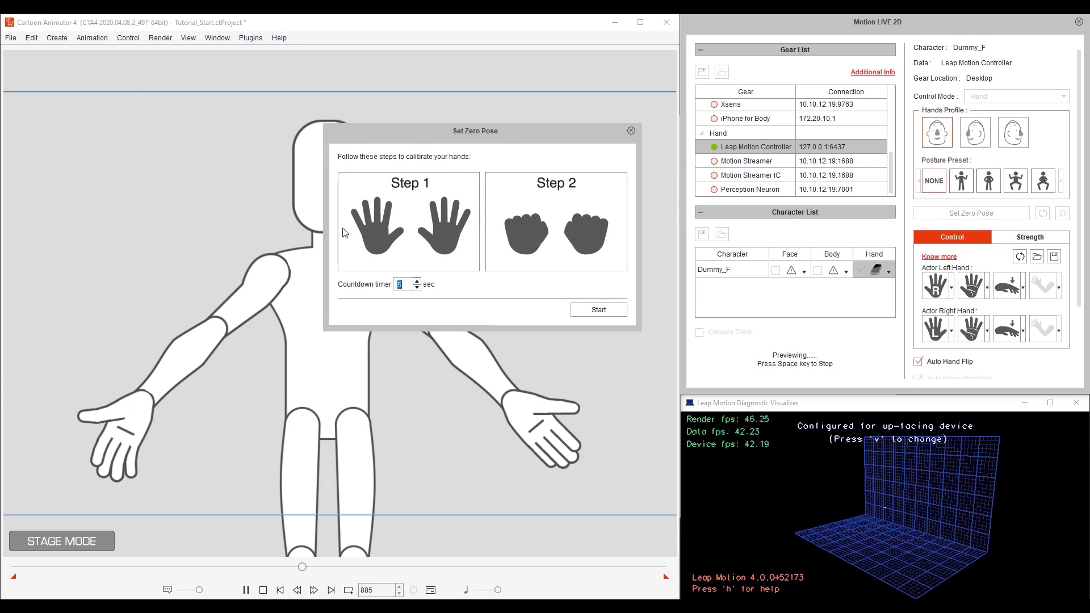
{"action": "left_click", "coordinate": [578, 310]}
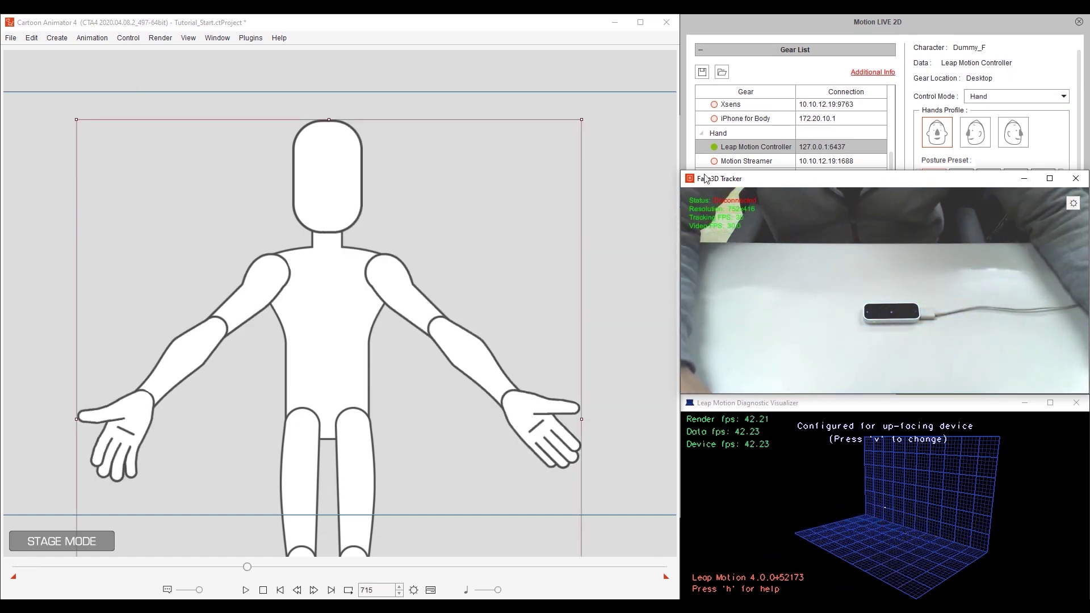
- Record a hand-capture take from the Motion LIVE 2D panel
{"action": "left_click", "coordinate": [856, 27]}
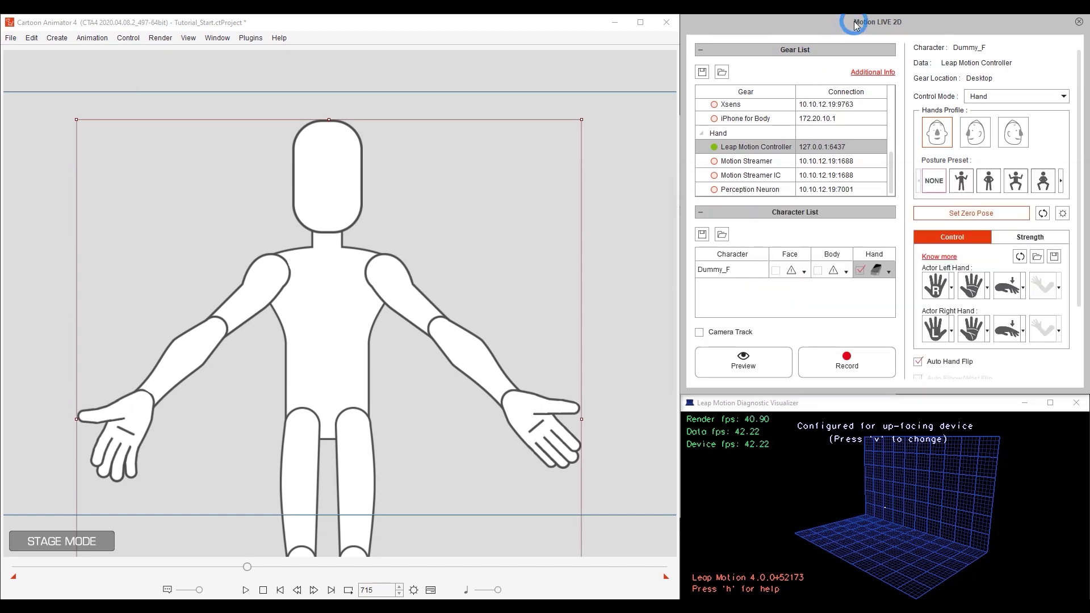
{"action": "left_click", "coordinate": [854, 367]}
{"action": "key", "text": "space"}
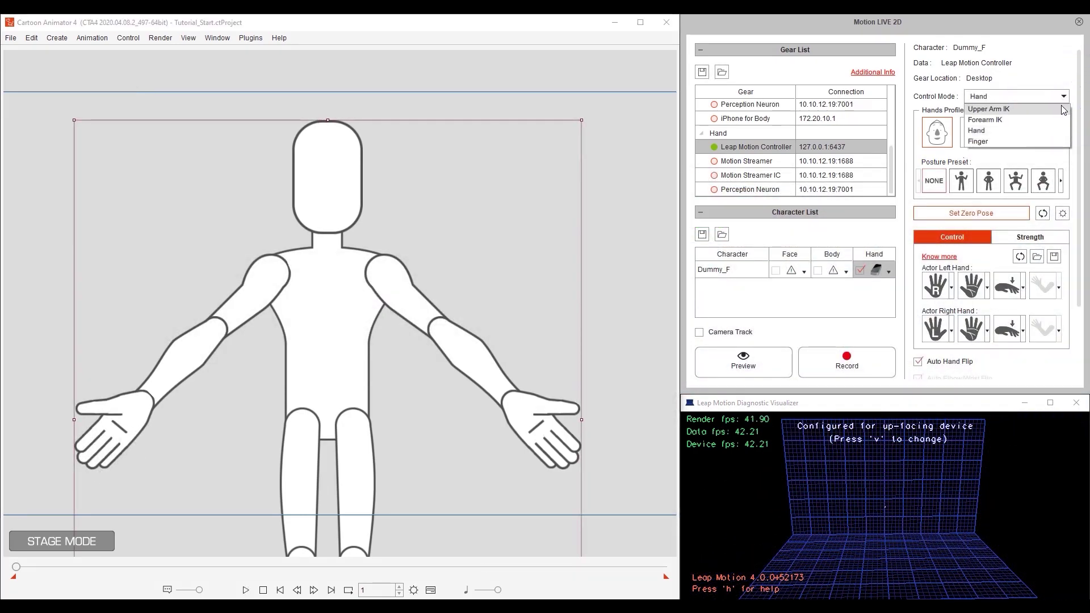
- Keep Control Mode on Hand and preview the capture, restarting the preview once
{"action": "left_click", "coordinate": [1031, 131]}
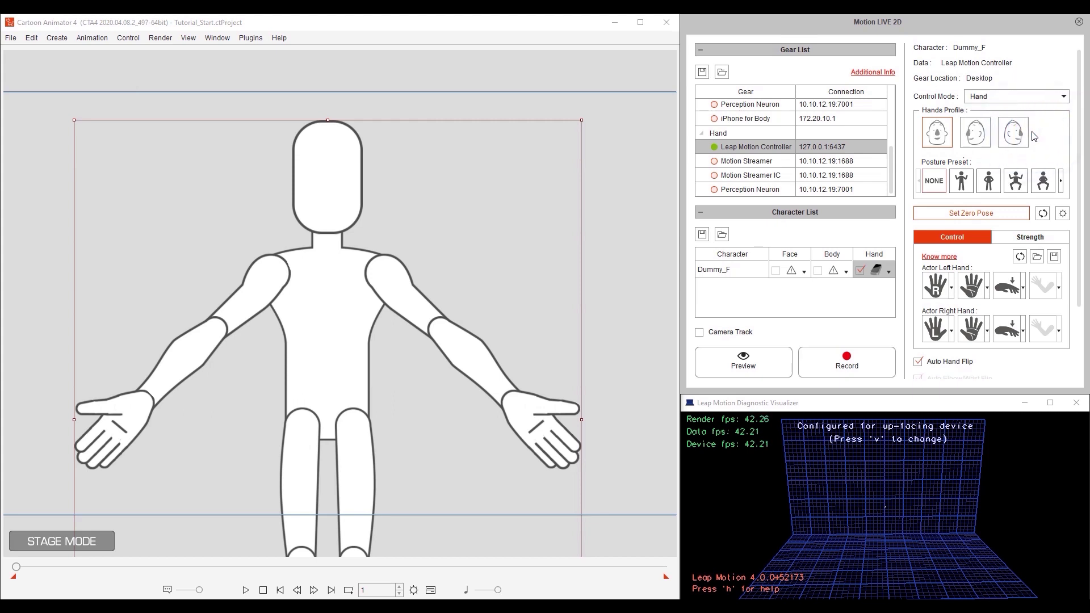
{"action": "left_click", "coordinate": [744, 358]}
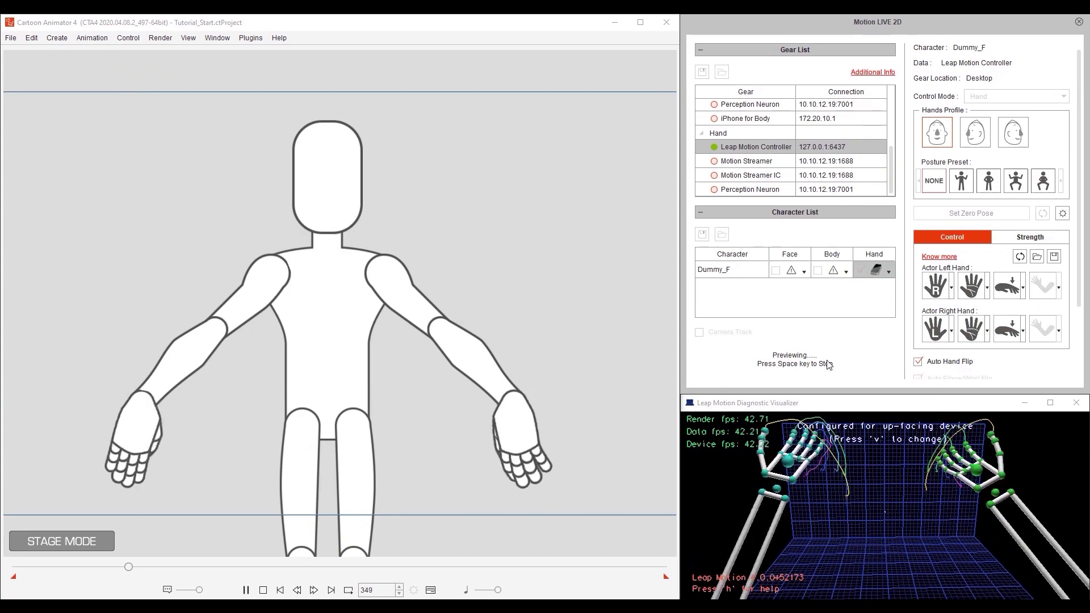
{"action": "key", "text": "space"}
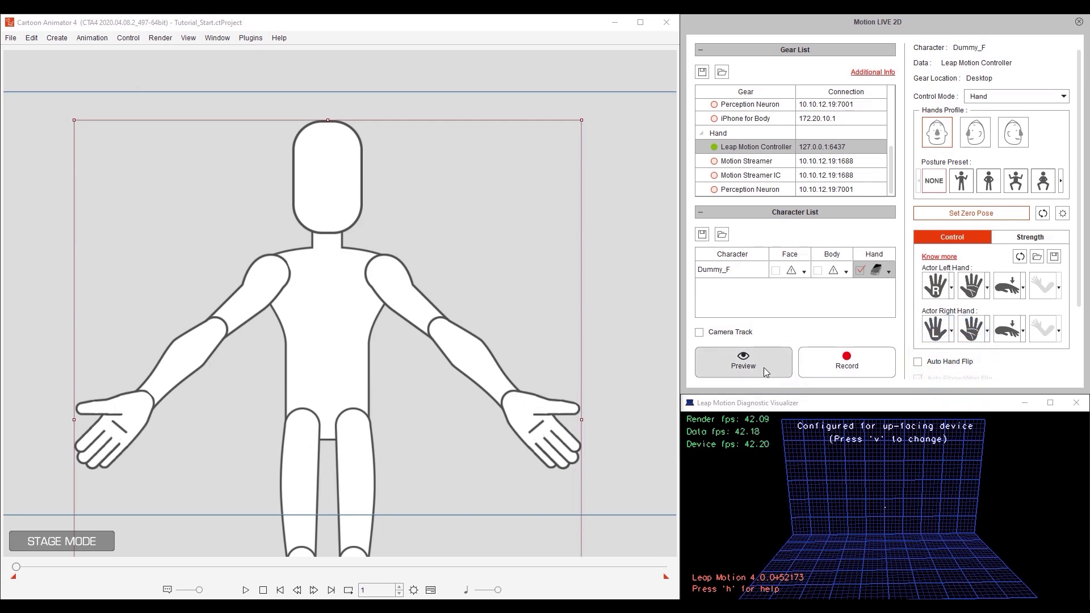
{"action": "left_click", "coordinate": [764, 371]}
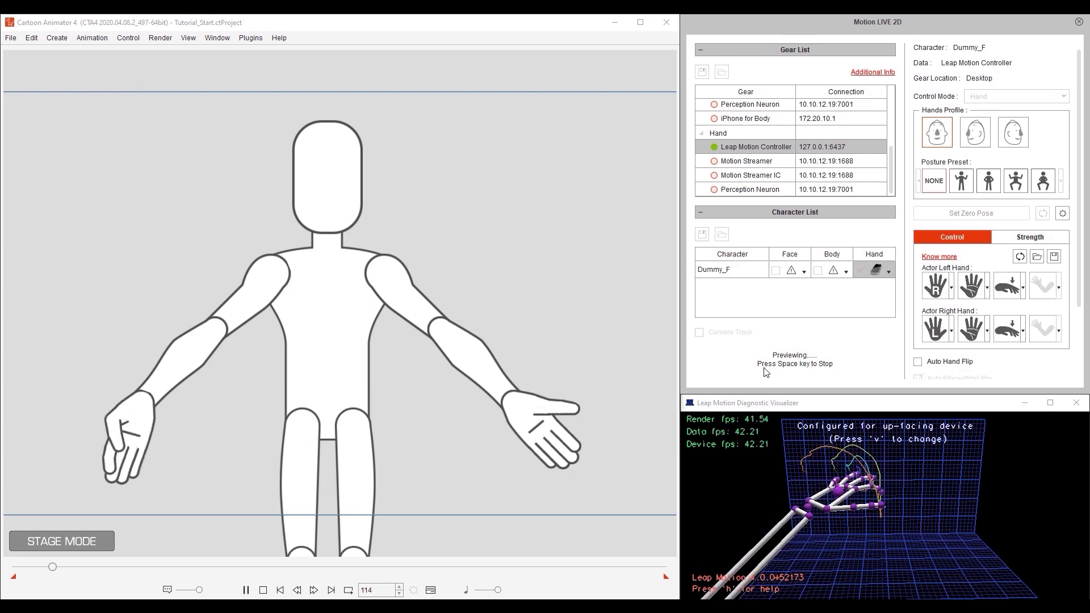
- Preview the capture in Finger control mode, with Dummy_F's fingers curling into fists
{"action": "left_click", "coordinate": [799, 364]}
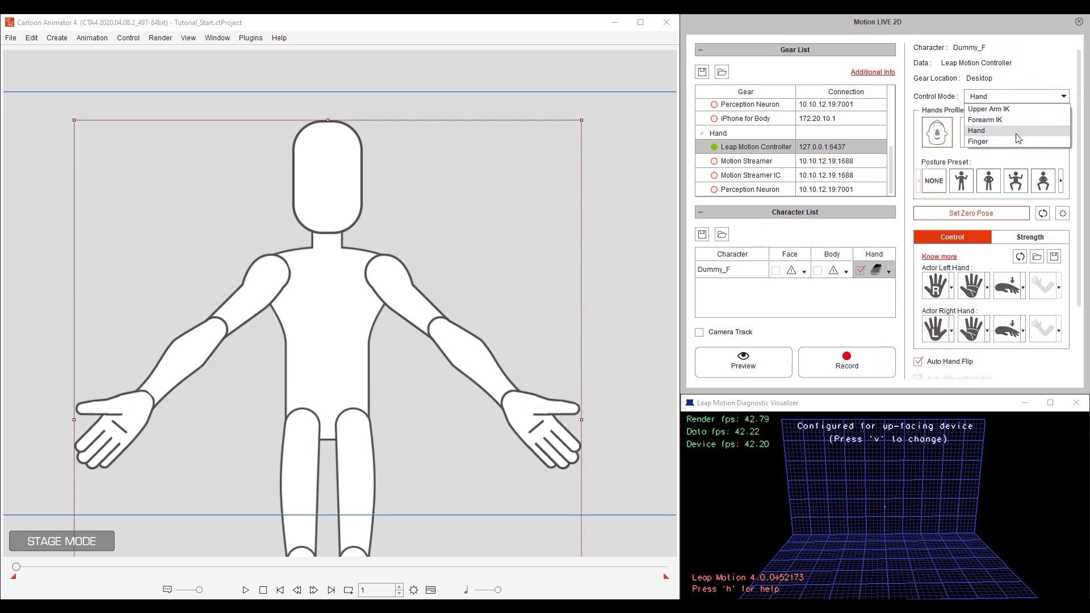
{"action": "left_click", "coordinate": [1026, 143]}
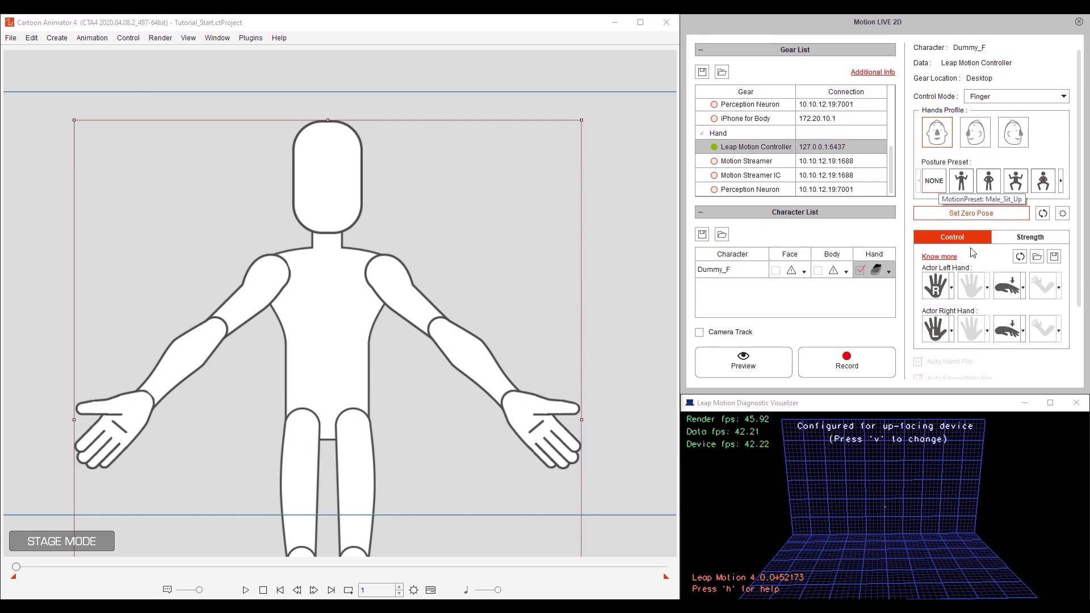
{"action": "left_click", "coordinate": [744, 360]}
{"action": "key", "text": "space"}
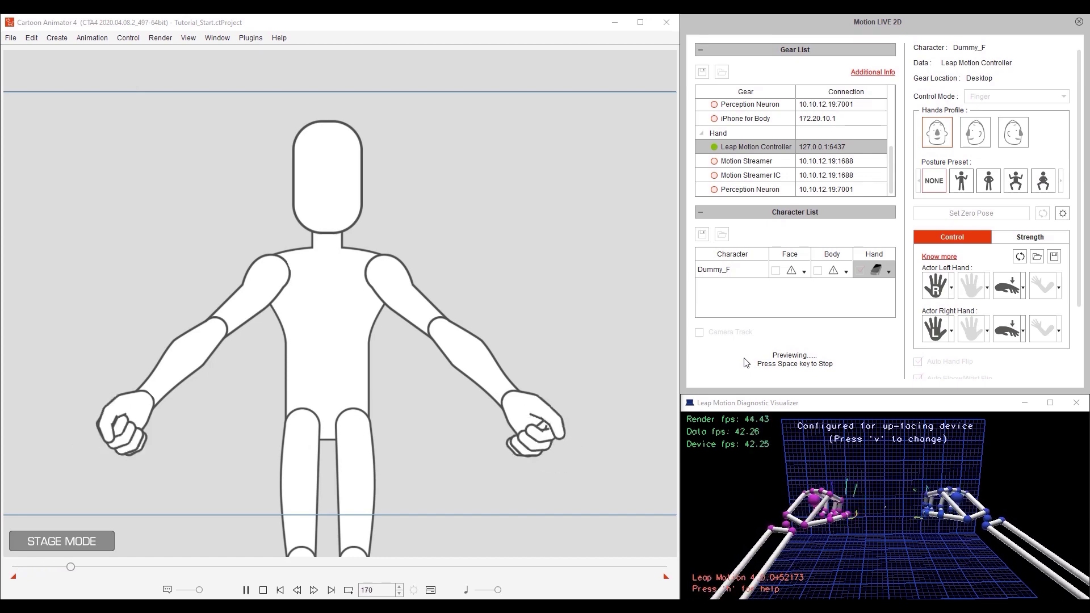
{"action": "key", "text": "space"}
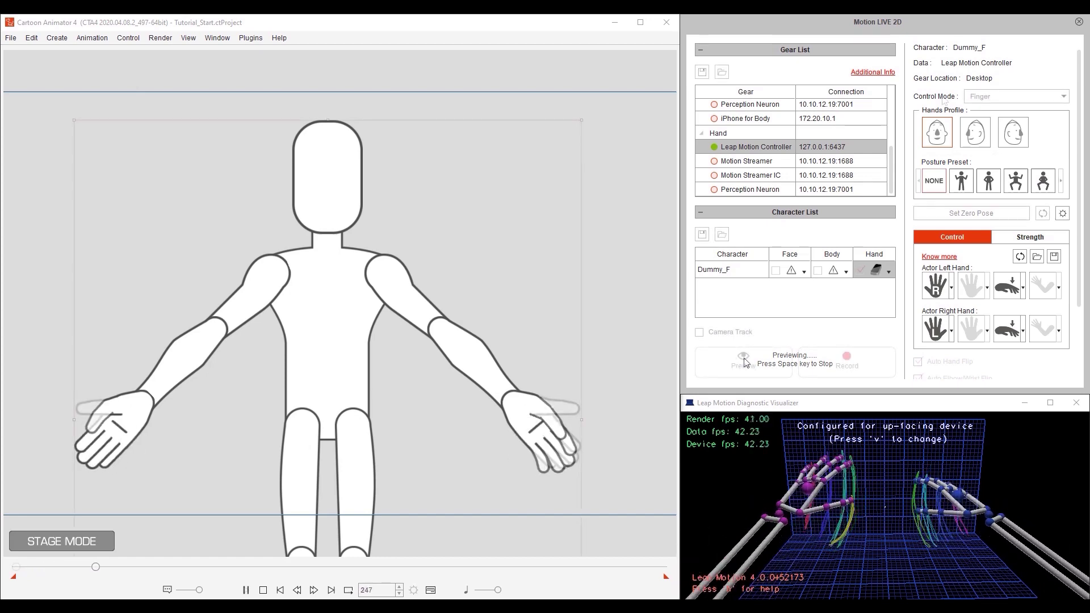
{"action": "left_click", "coordinate": [1047, 97]}
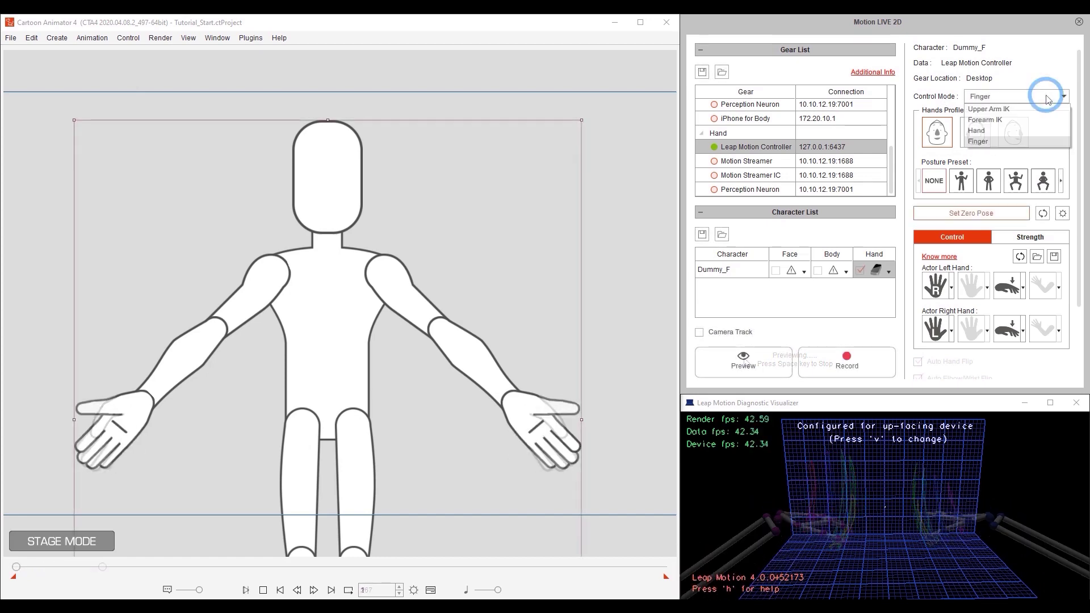
- Set Control Mode to Forearm IK and start a live preview of the hands
{"action": "left_click", "coordinate": [1024, 119]}
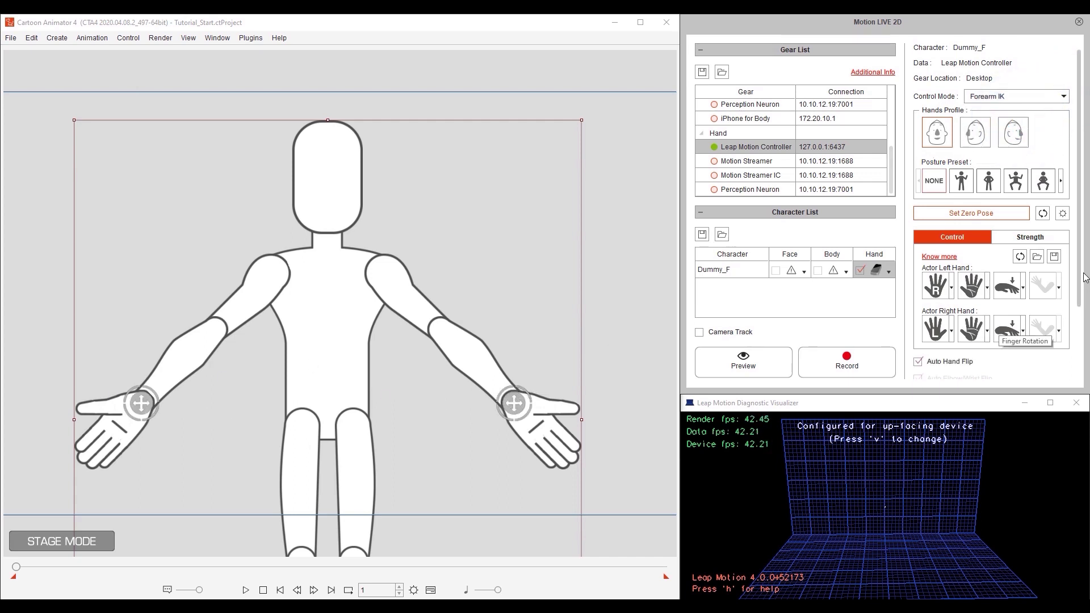
{"action": "left_click_drag", "start_coordinate": [1084, 277], "coordinate": [1078, 350]}
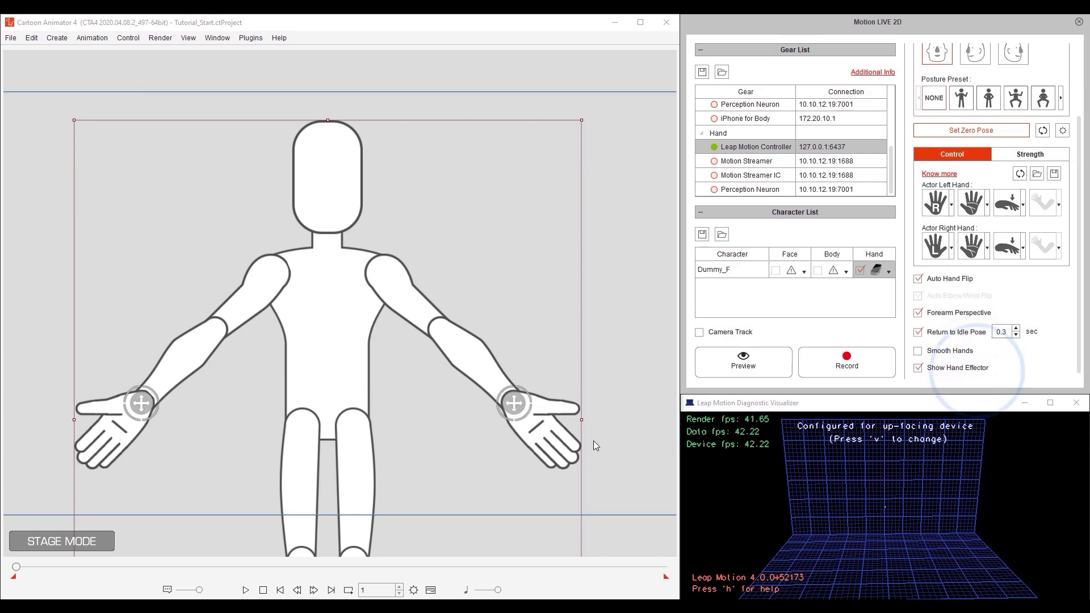
{"action": "left_click", "coordinate": [717, 358]}
{"action": "key", "text": "space"}
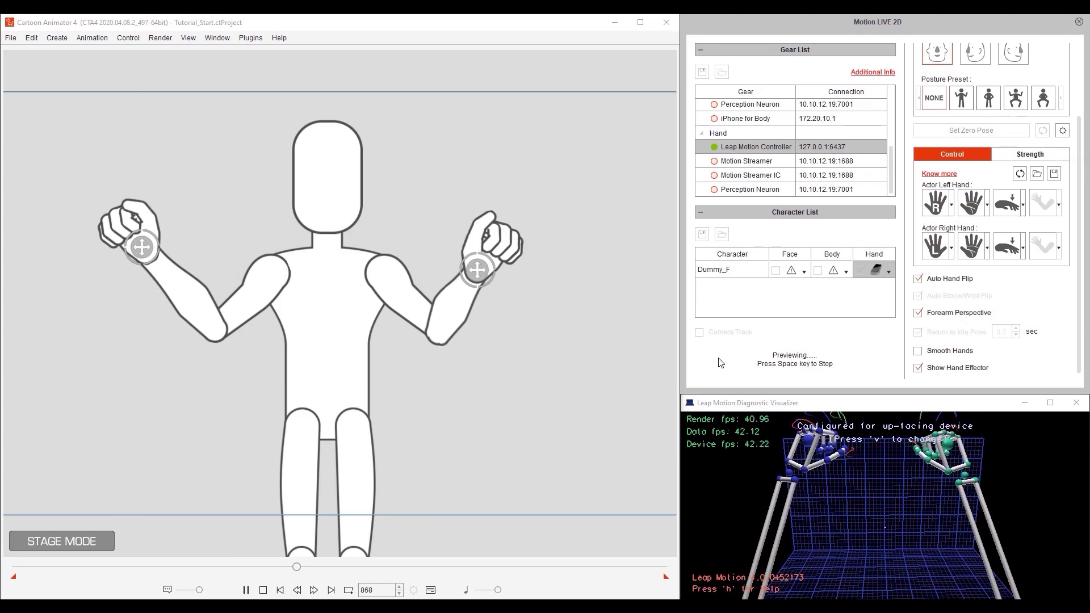
- Preview the Forearm IK capture again with Forearm Perspective unchecked
{"action": "left_click", "coordinate": [775, 362]}
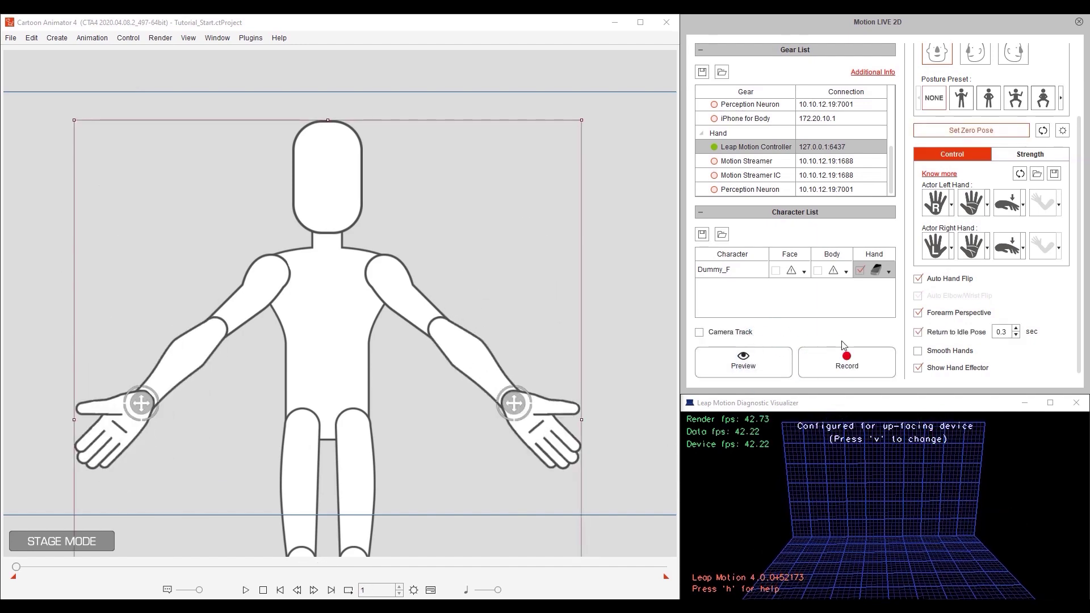
{"action": "key", "text": "space"}
{"action": "left_click", "coordinate": [917, 312]}
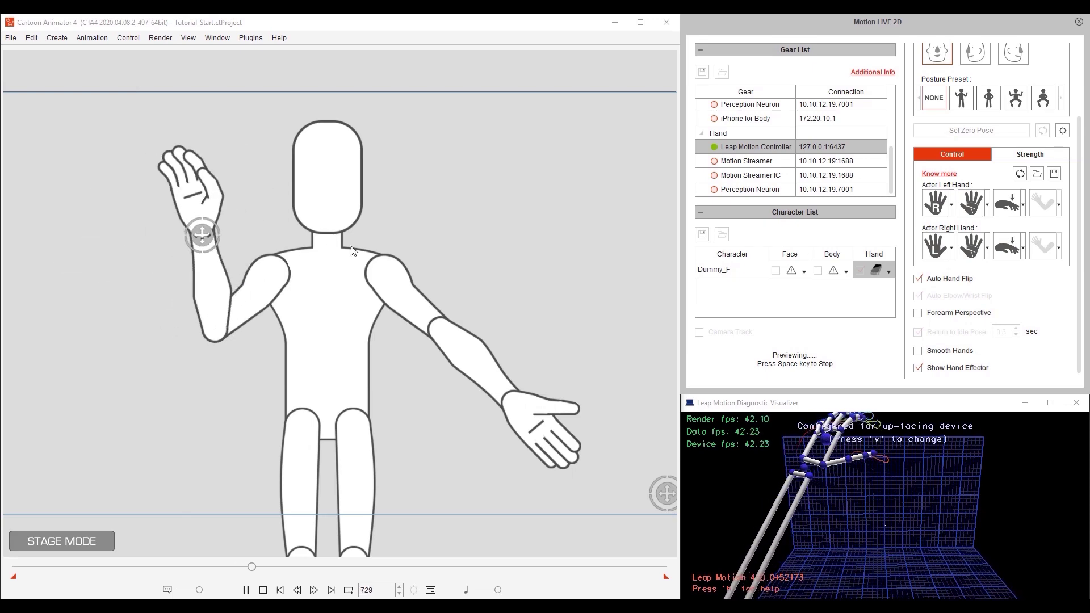
{"action": "key", "text": "space"}
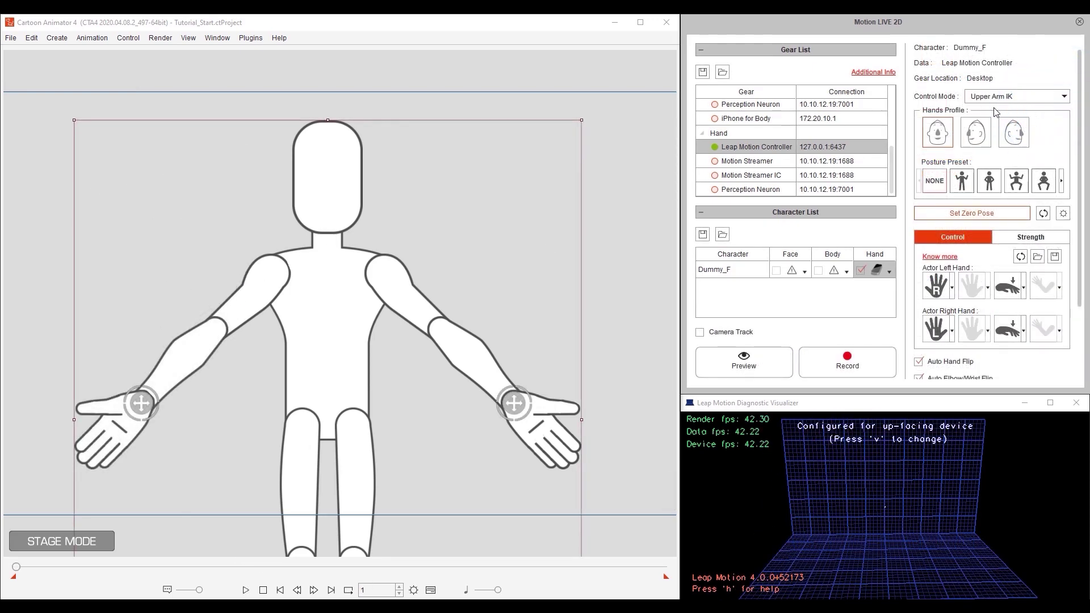
- Run two Upper Arm IK hand-capture previews, stopping each one
{"action": "left_click", "coordinate": [754, 369]}
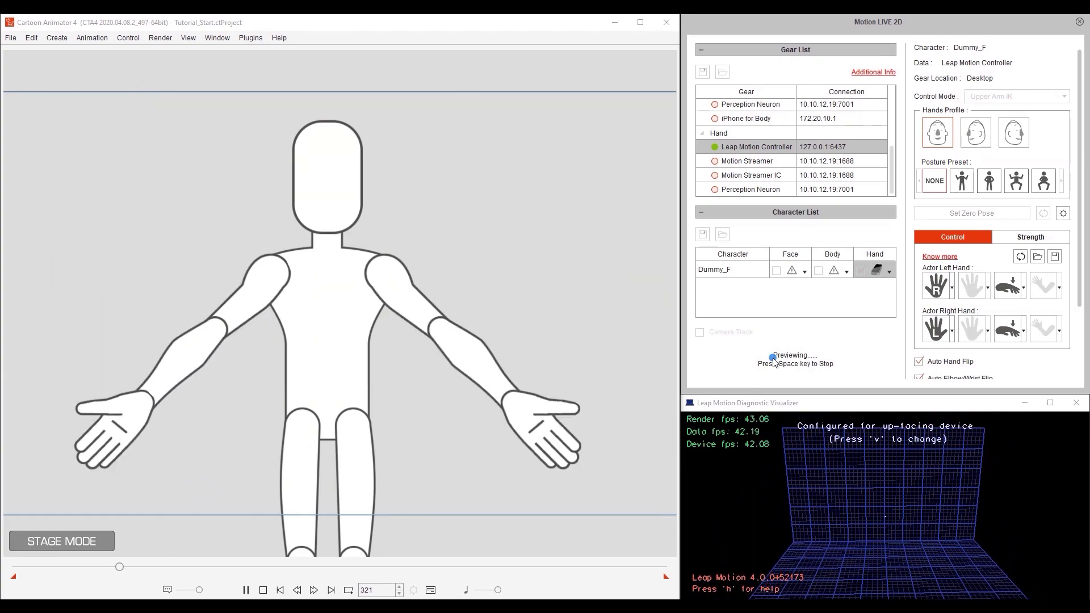
{"action": "key", "text": "space"}
{"action": "scroll", "coordinate": [1079, 143], "scroll_direction": "down", "scroll_amount": 3}
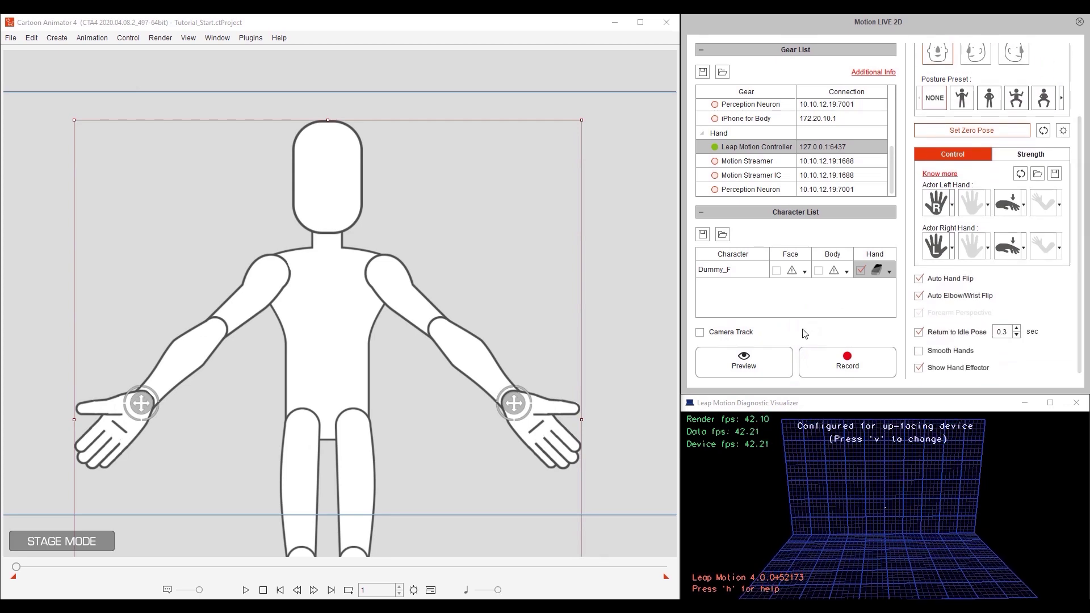
{"action": "left_click", "coordinate": [775, 358]}
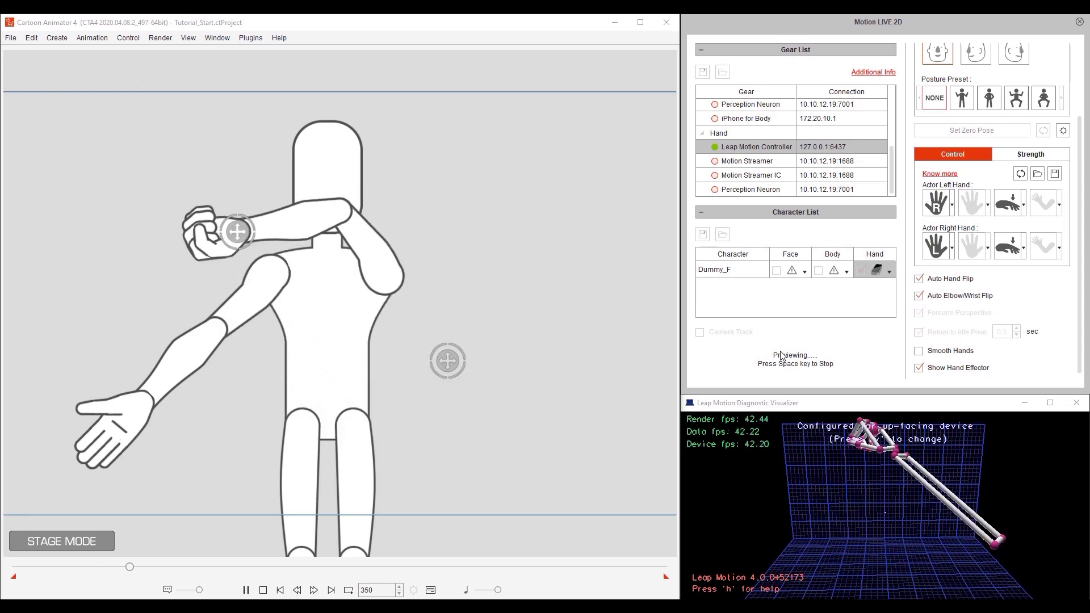
{"action": "key", "text": "space"}
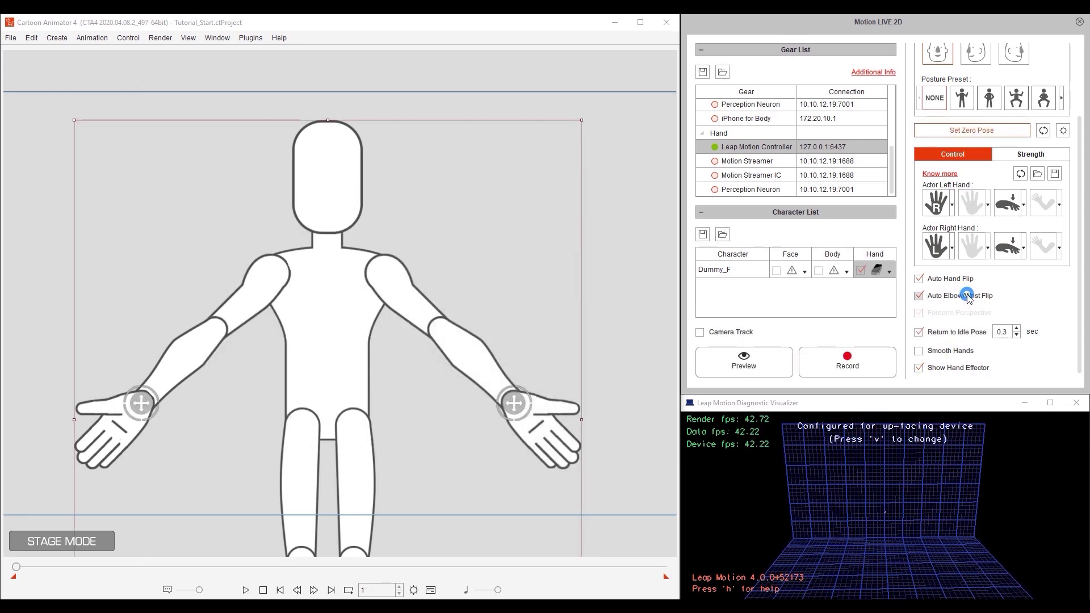
- Run one more short live hand-capture preview and stop it
{"action": "left_click", "coordinate": [761, 356]}
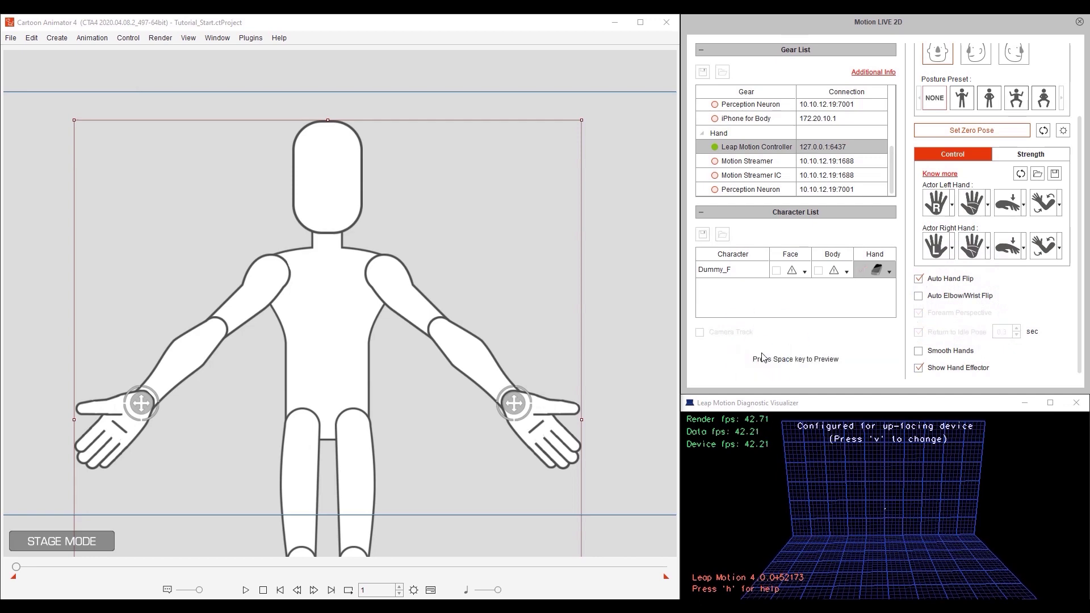
{"action": "key", "text": "space"}
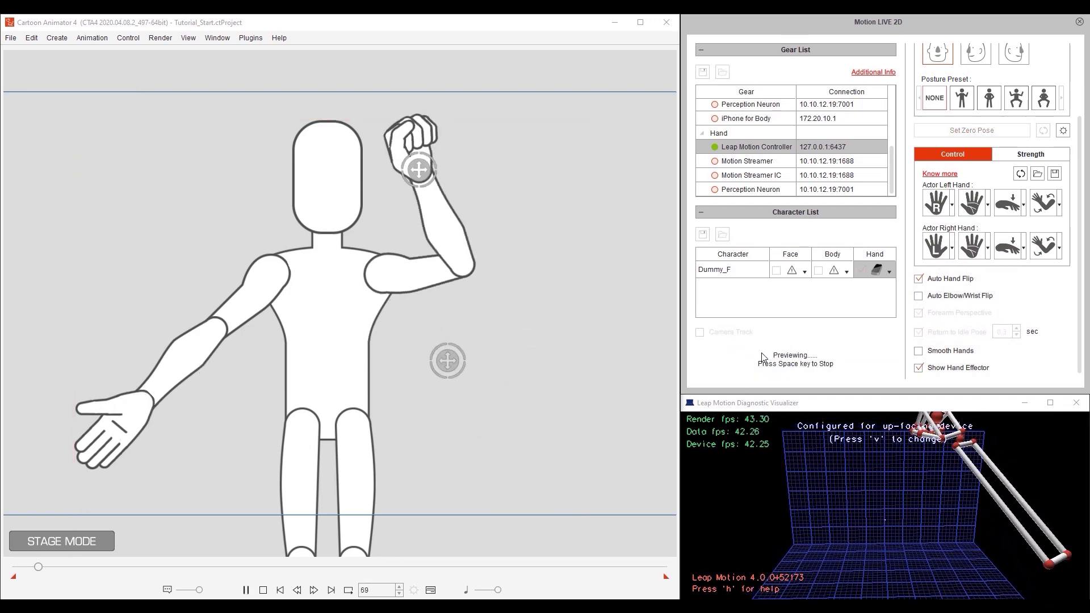
{"action": "key", "text": "space"}
- Turn off Auto Elbow/Wrist Flip and start a live hand-capture preview
{"action": "left_click", "coordinate": [972, 300]}
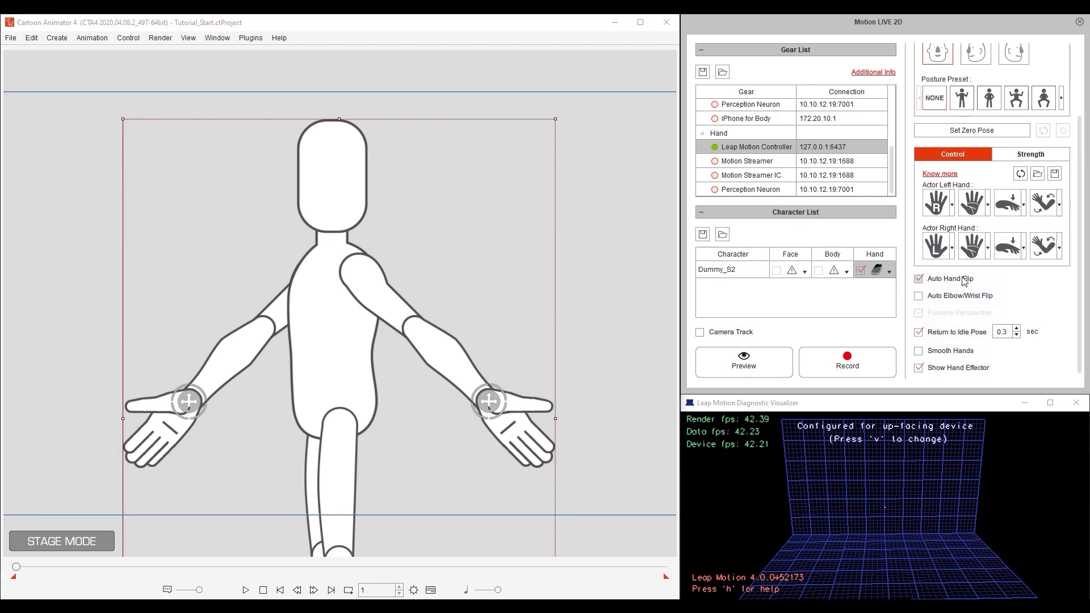
{"action": "left_click", "coordinate": [779, 359]}
{"action": "key", "text": "space"}
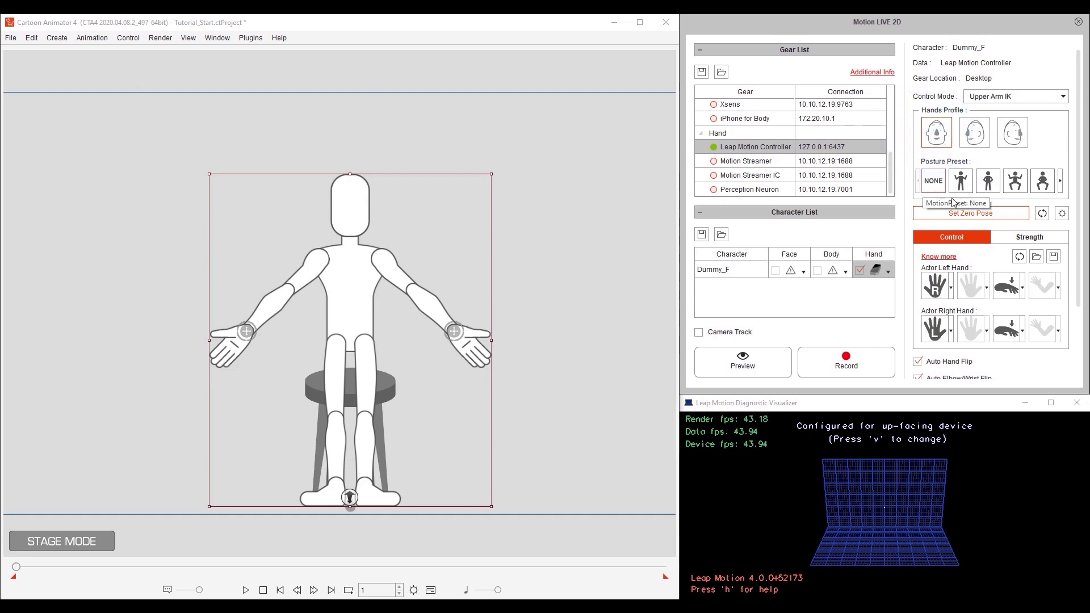
- Apply the second, standing posture preset and record a Dummy_F hand-capture take ending at frame 515
{"action": "left_click", "coordinate": [965, 182]}
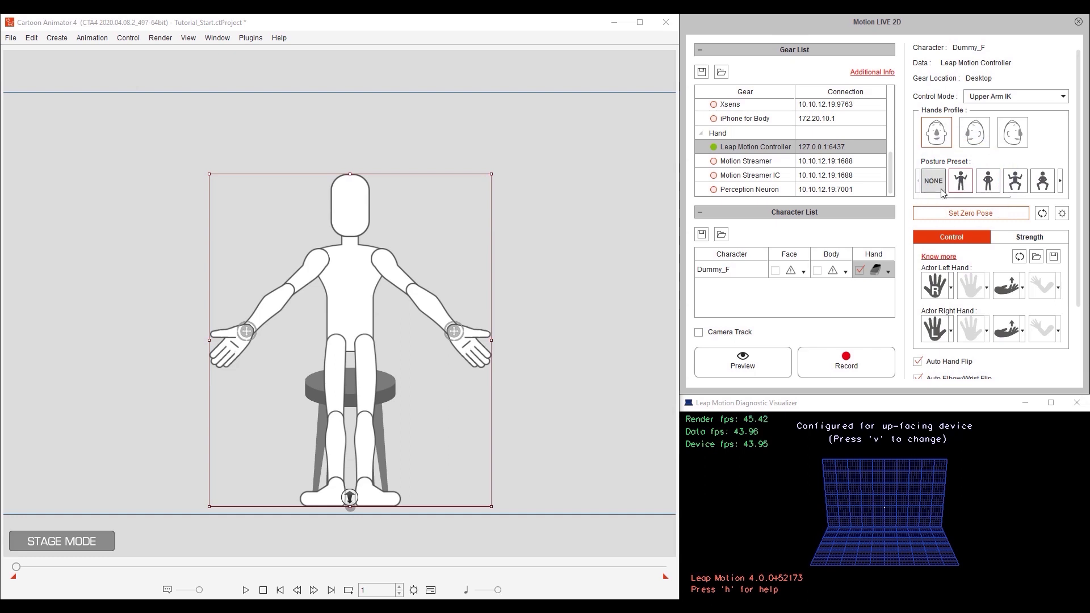
{"action": "left_click", "coordinate": [846, 358]}
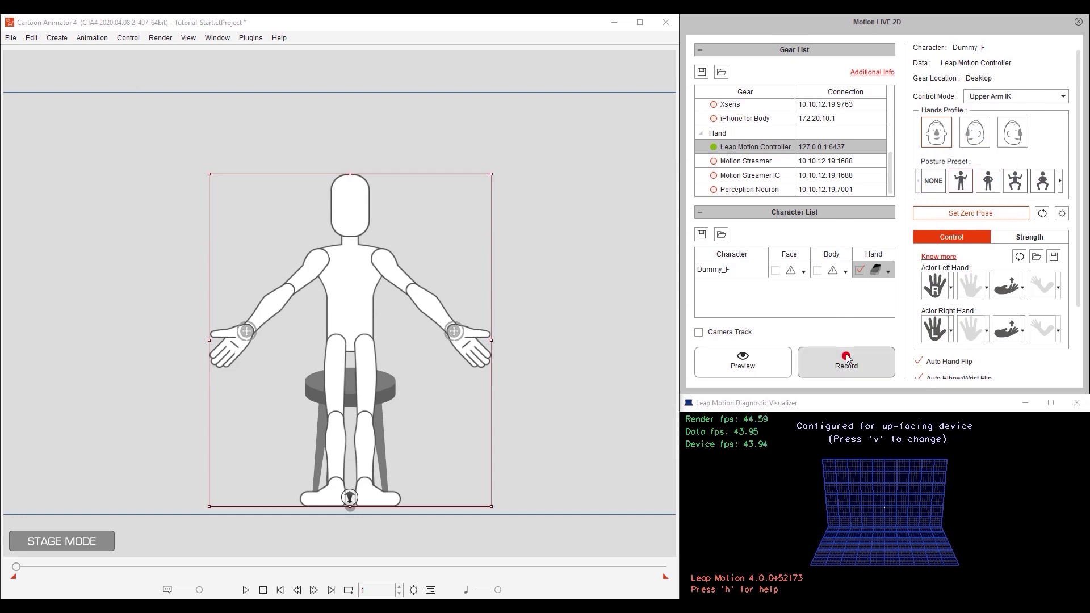
{"action": "key", "text": "space"}
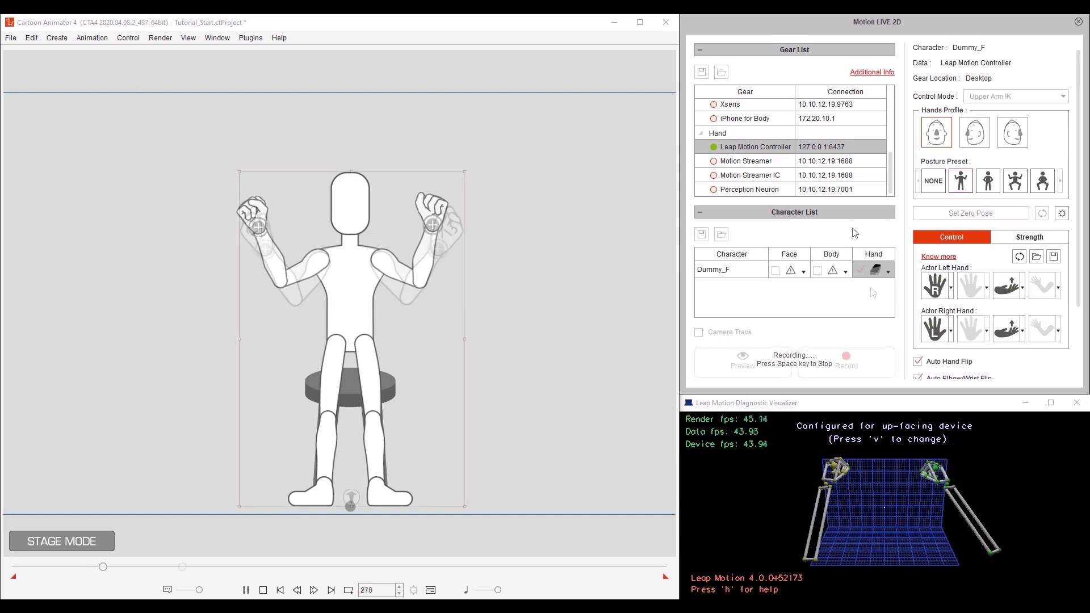
{"action": "key", "text": "space"}
{"action": "left_click", "coordinate": [998, 184]}
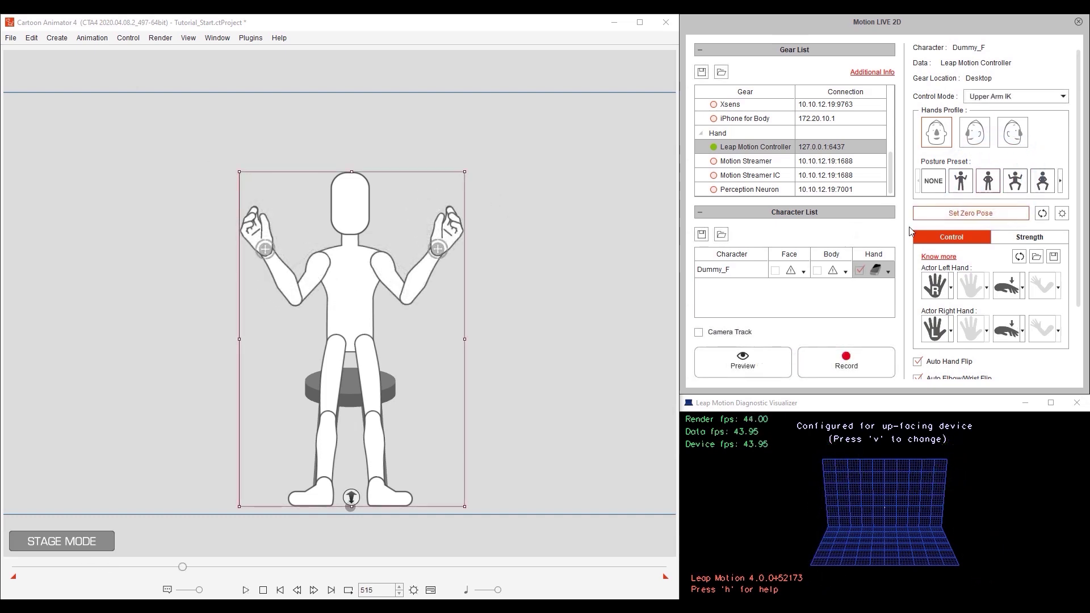
- Set Control Mode to Forearm Ik and record a take running through frame 982
{"action": "left_click", "coordinate": [1025, 98]}
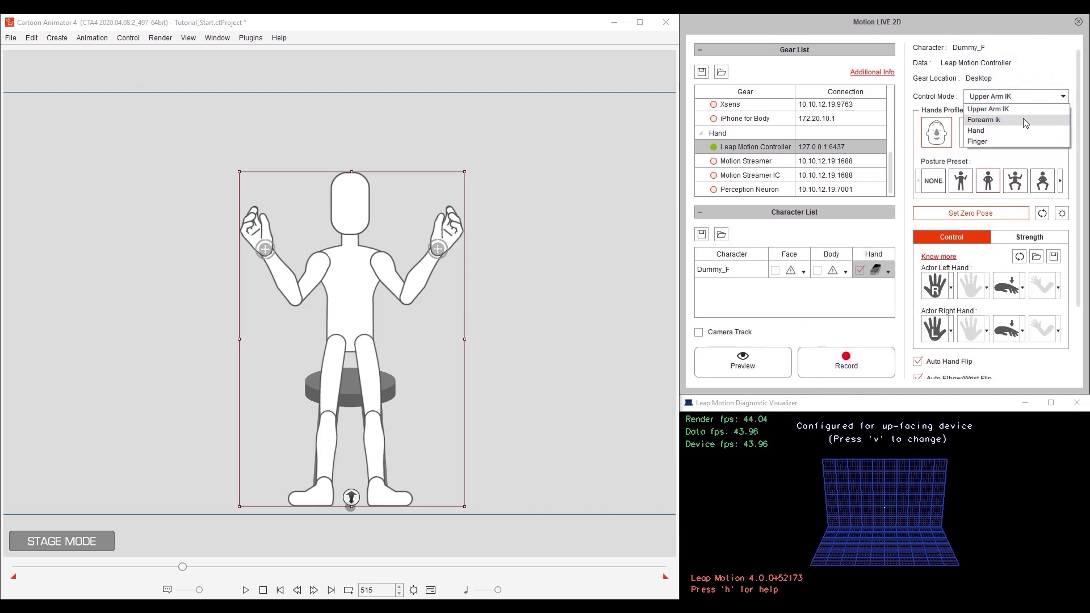
{"action": "left_click", "coordinate": [1026, 120]}
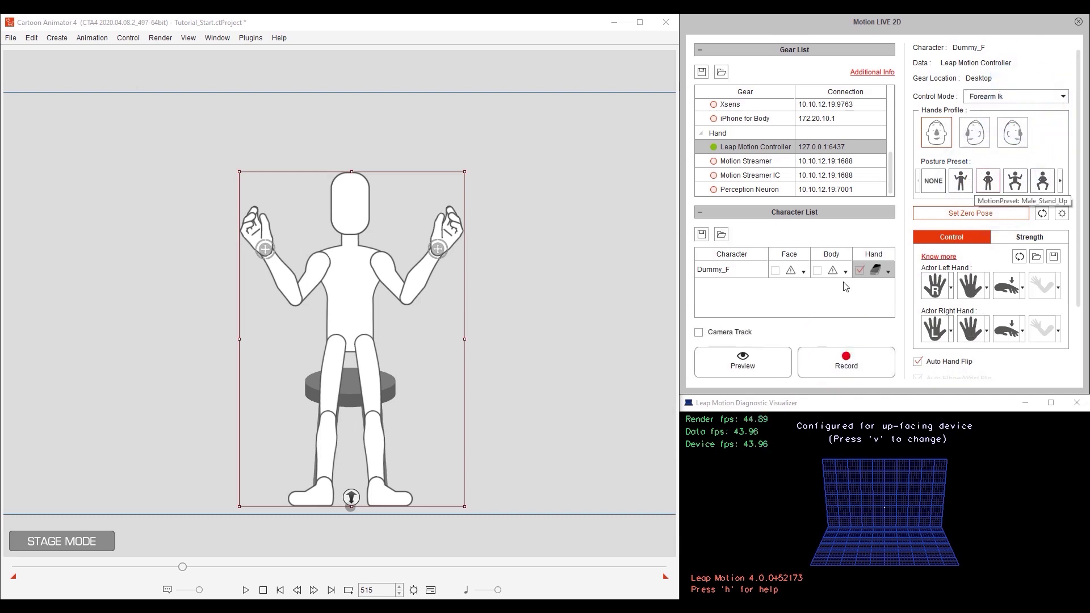
{"action": "left_click", "coordinate": [827, 353]}
{"action": "key", "text": "space"}
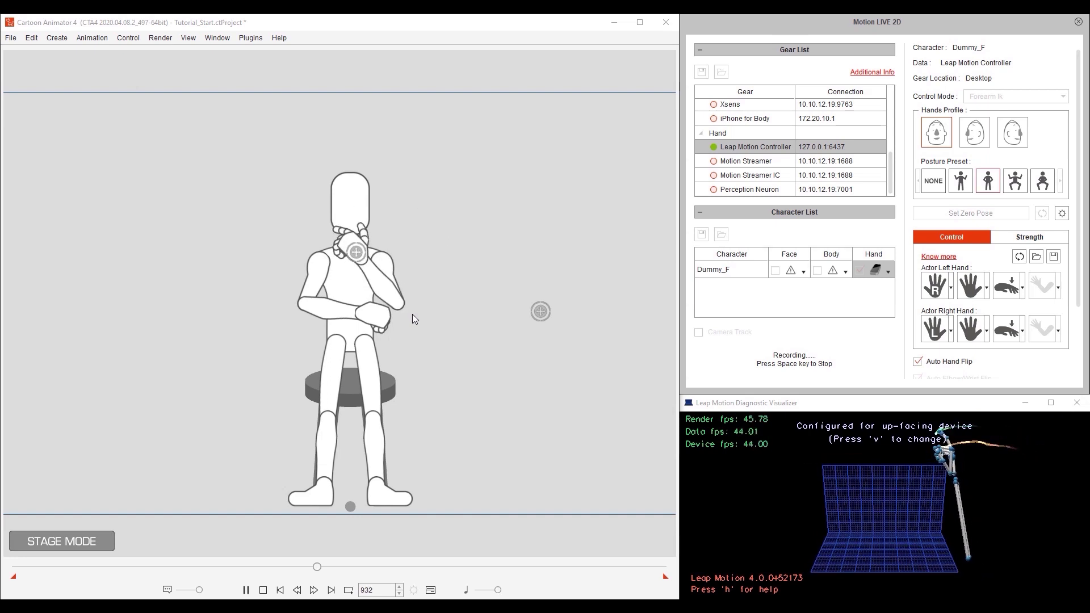
{"action": "key", "text": "space"}
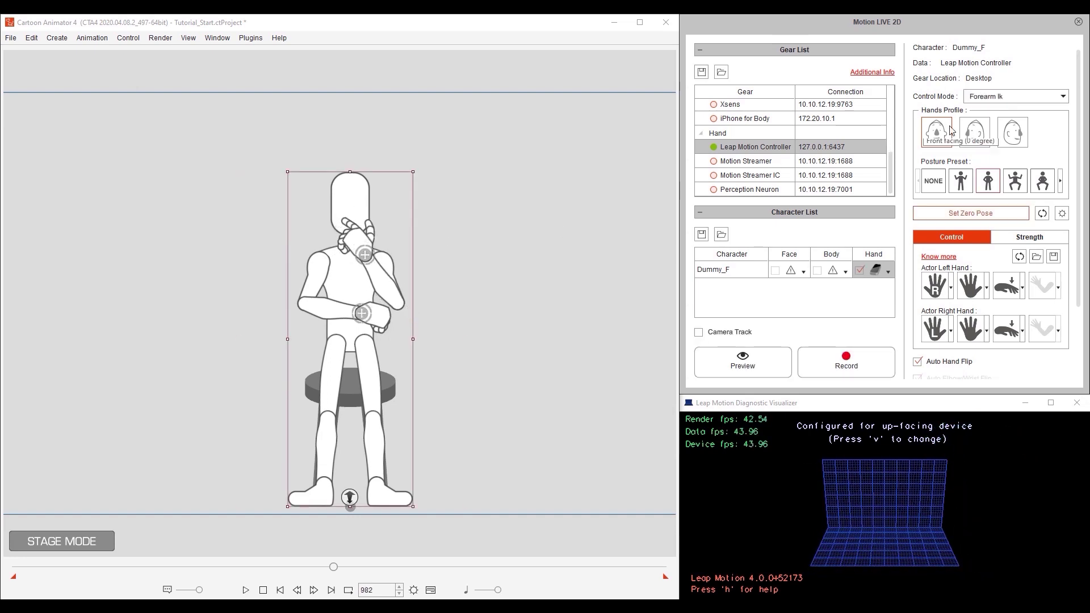
- Record a seated hand-capture take with the fourth sit-down posture preset
{"action": "left_click", "coordinate": [1017, 183]}
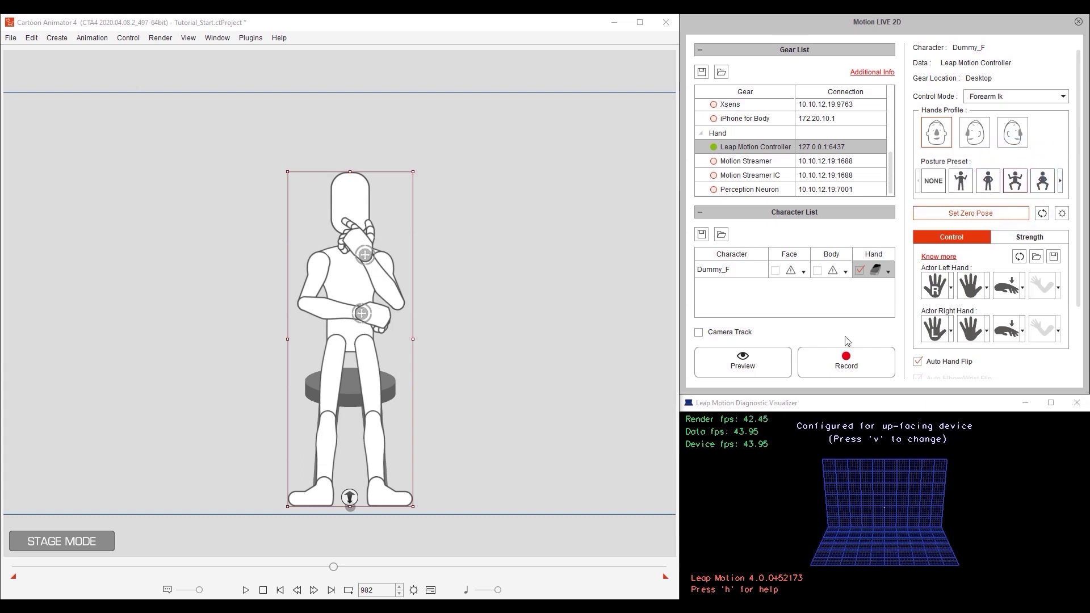
{"action": "left_click", "coordinate": [846, 362]}
{"action": "key", "text": "space"}
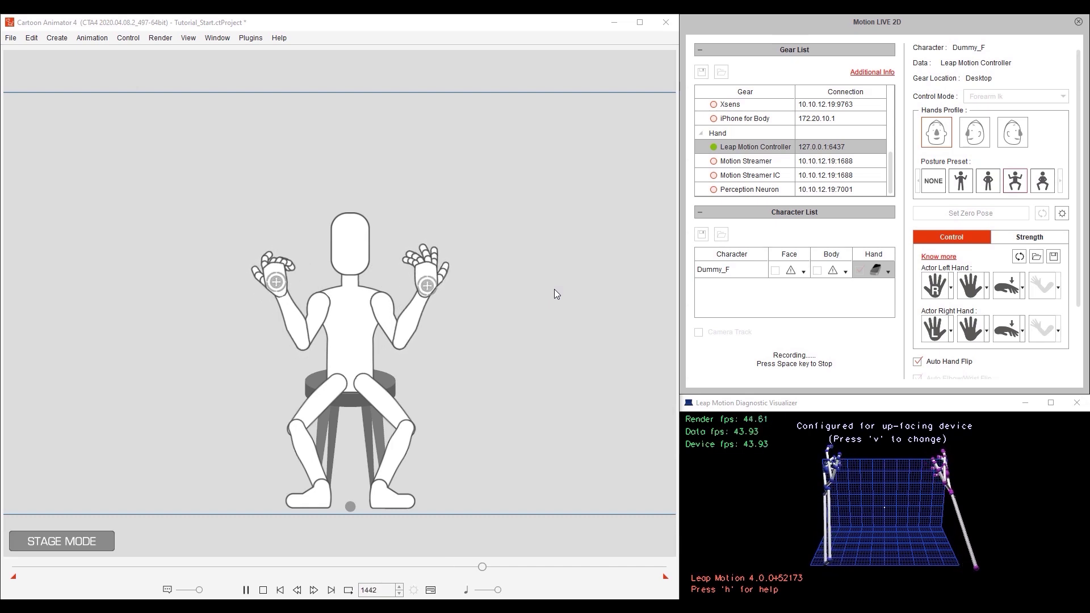
{"action": "key", "text": "space"}
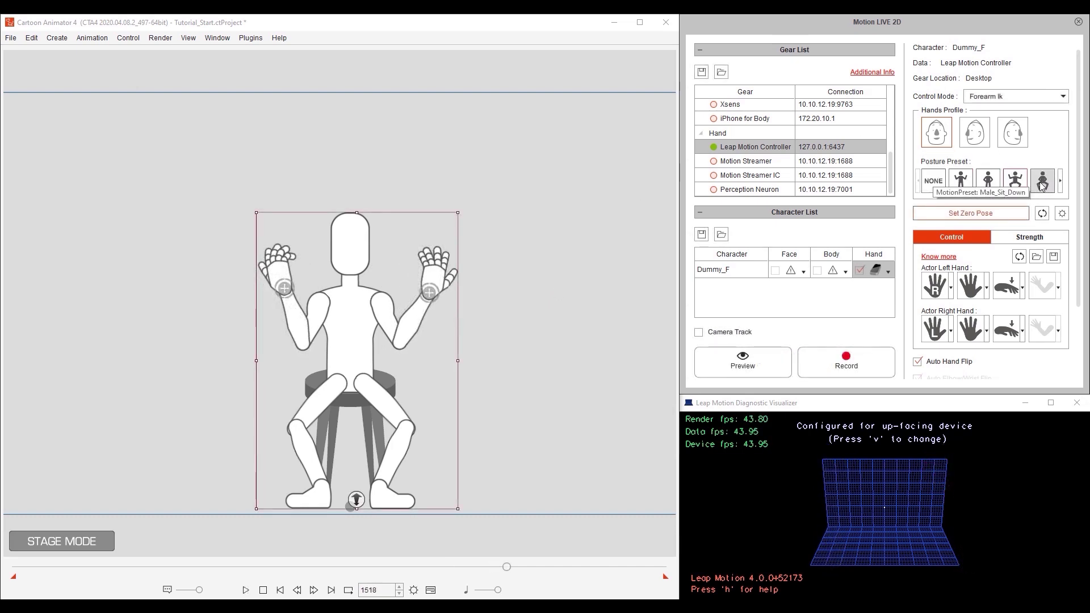
- Apply the Male_Sit_Down posture preset and start recording another take
{"action": "left_click", "coordinate": [1043, 182]}
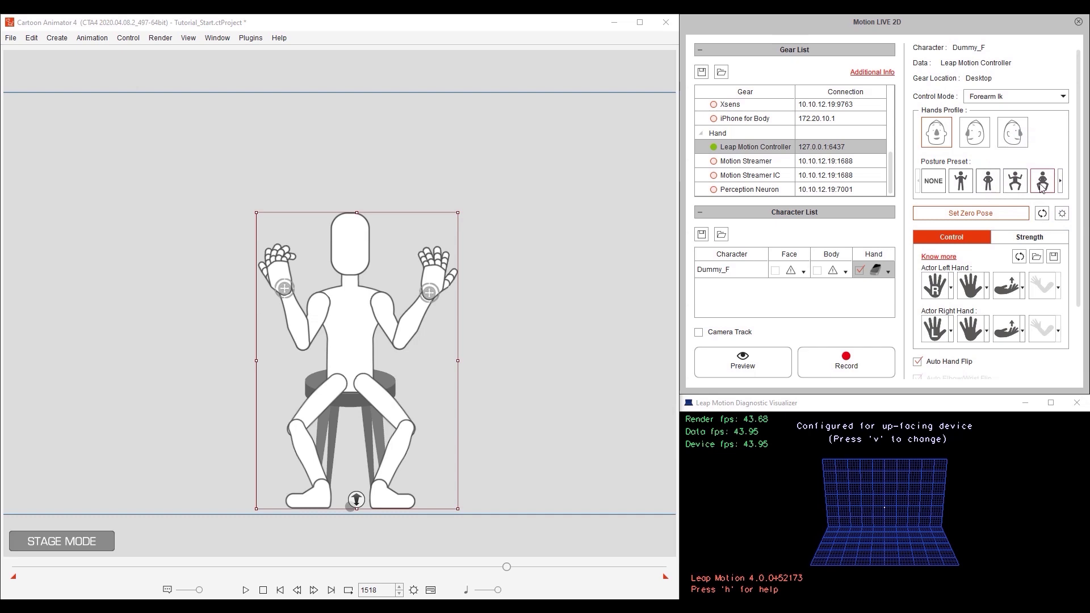
{"action": "left_click", "coordinate": [846, 358]}
{"action": "key", "text": "space"}
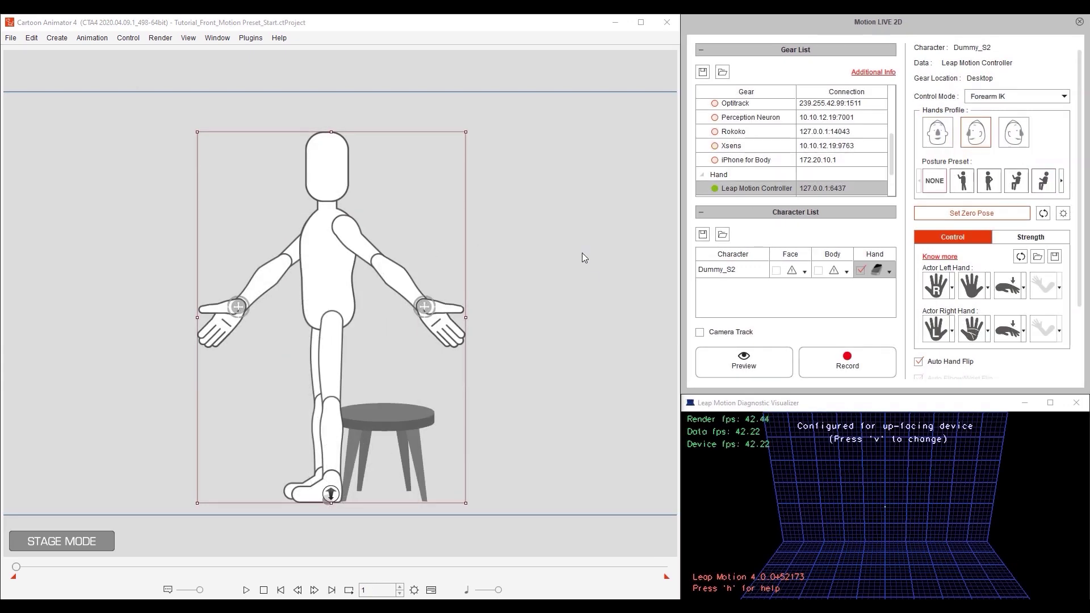
- Preview Dummy_S2's side-facing hand capture with the Male_Stand_Up preset, then stop it
{"action": "left_click", "coordinate": [963, 188]}
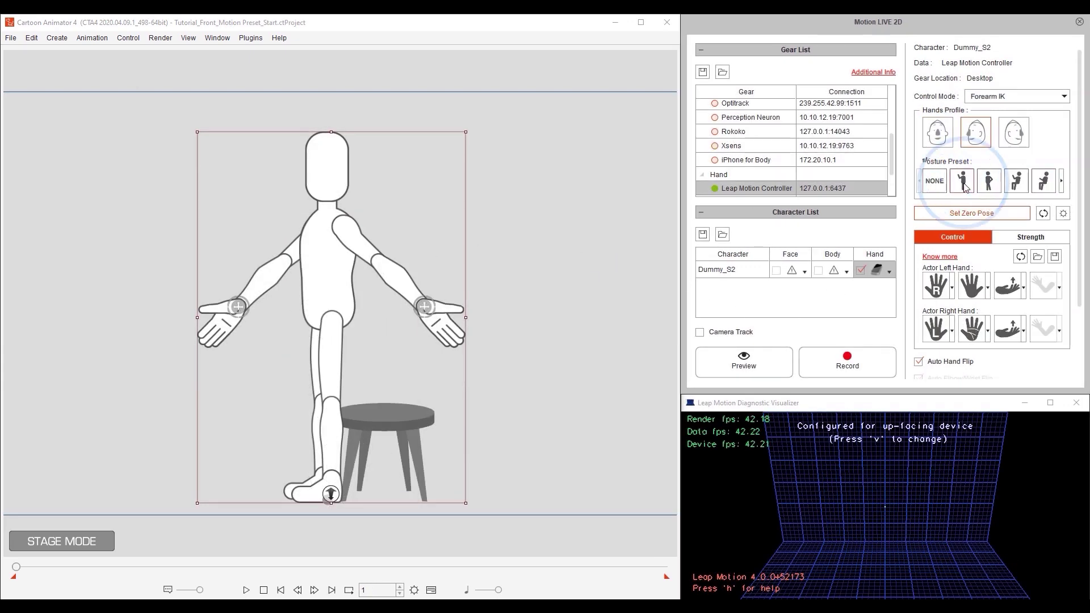
{"action": "left_click", "coordinate": [761, 364]}
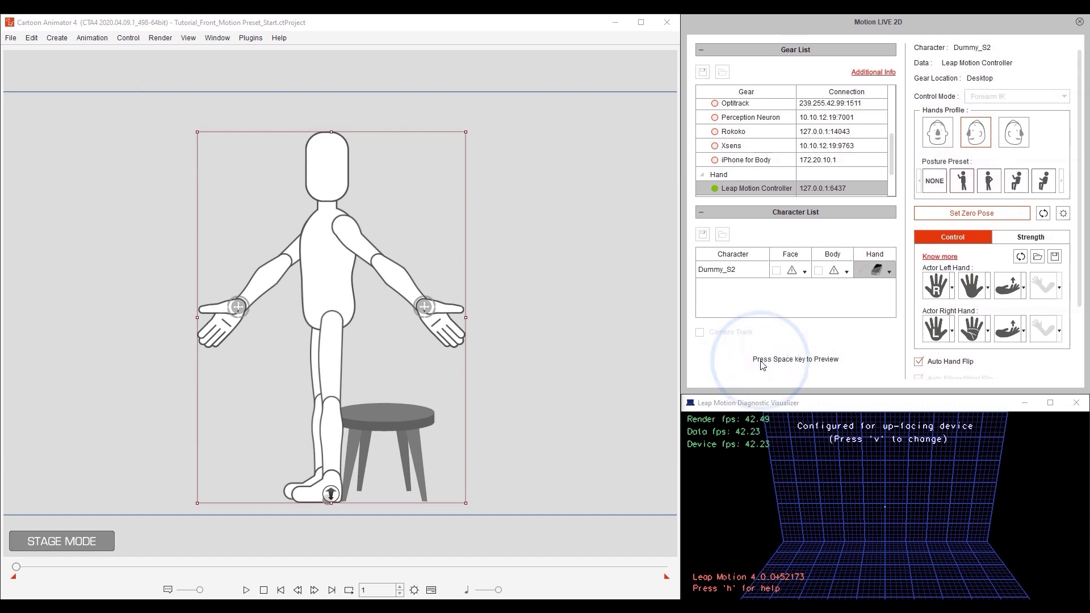
{"action": "key", "text": "space"}
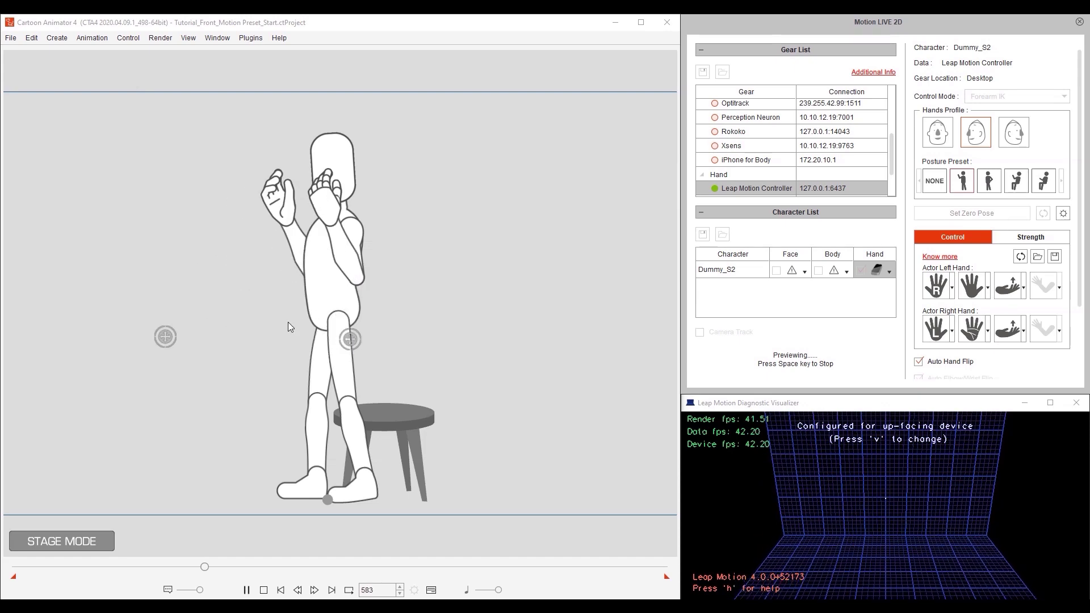
{"action": "key", "text": "space"}
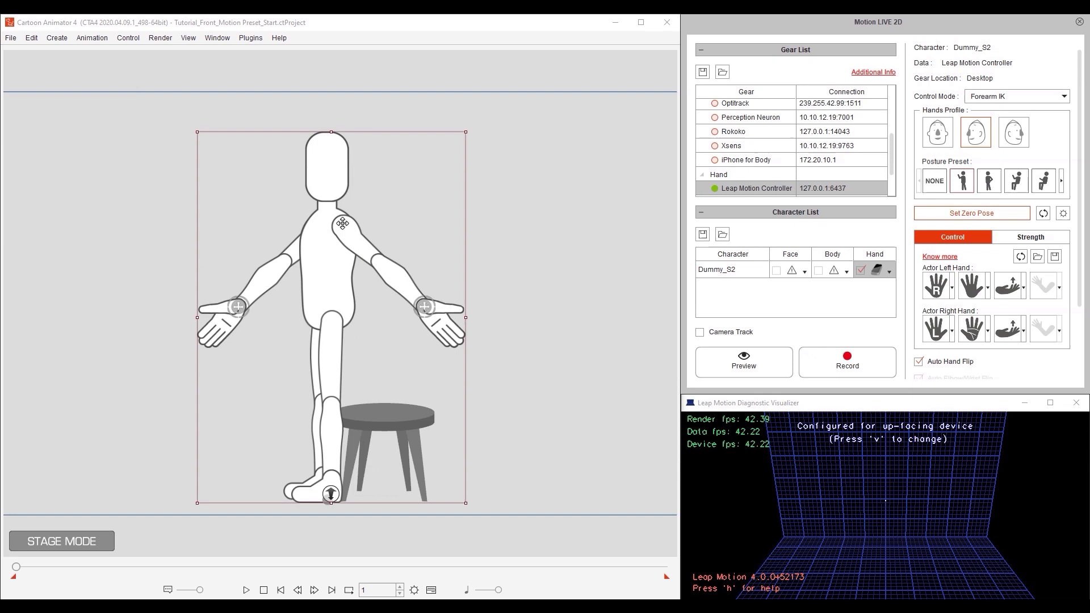
- Run and stop a side-facing live preview using the third standing posture preset
{"action": "left_click", "coordinate": [991, 187]}
{"action": "left_click", "coordinate": [765, 359]}
{"action": "key", "text": "space"}
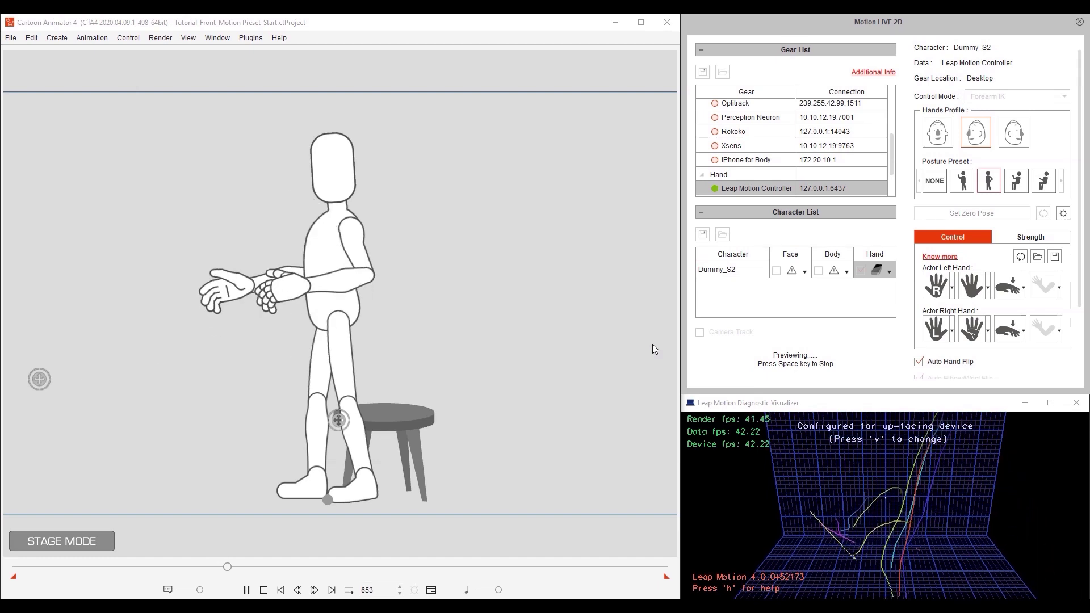
{"action": "key", "text": "space"}
- Preview seated Dummy_S2 with the fourth sit-down preset, then start a Male_Sit_Down preview
{"action": "left_click", "coordinate": [1020, 192]}
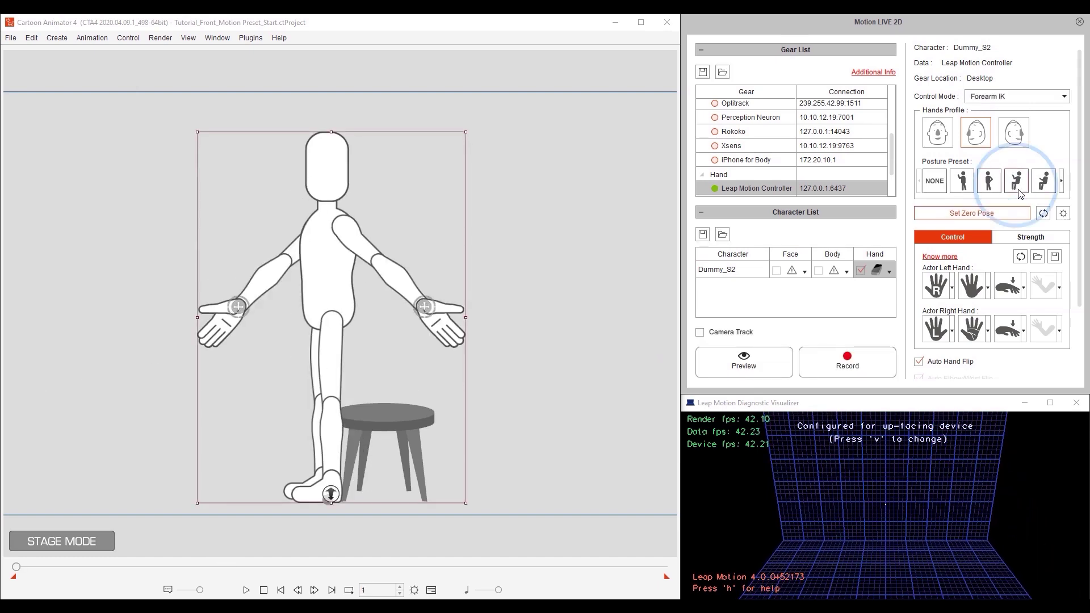
{"action": "left_click", "coordinate": [759, 360]}
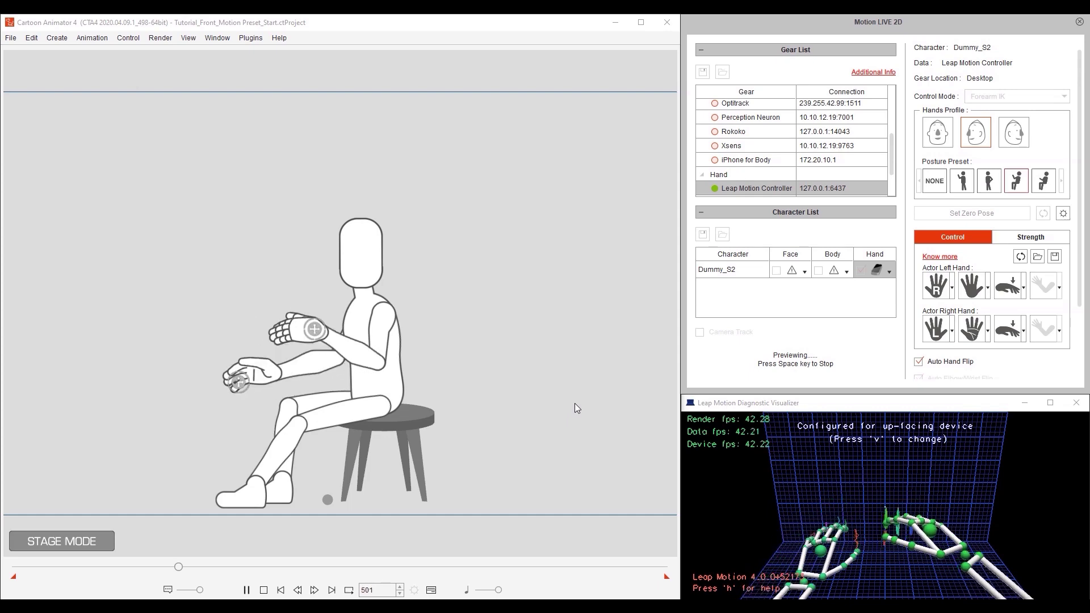
{"action": "key", "text": "space"}
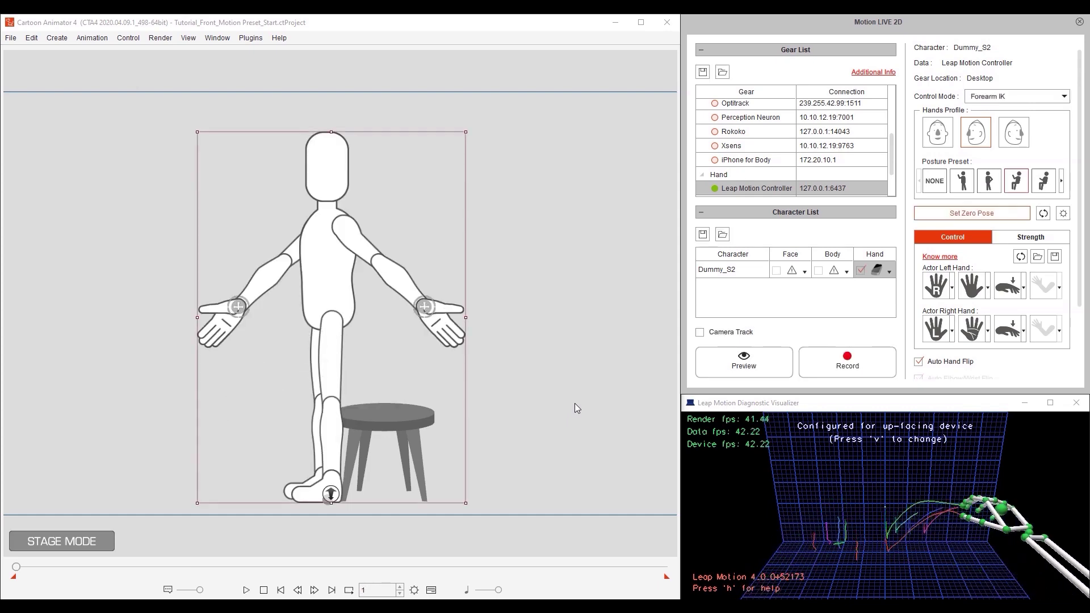
{"action": "left_click", "coordinate": [1047, 182]}
{"action": "left_click", "coordinate": [788, 352]}
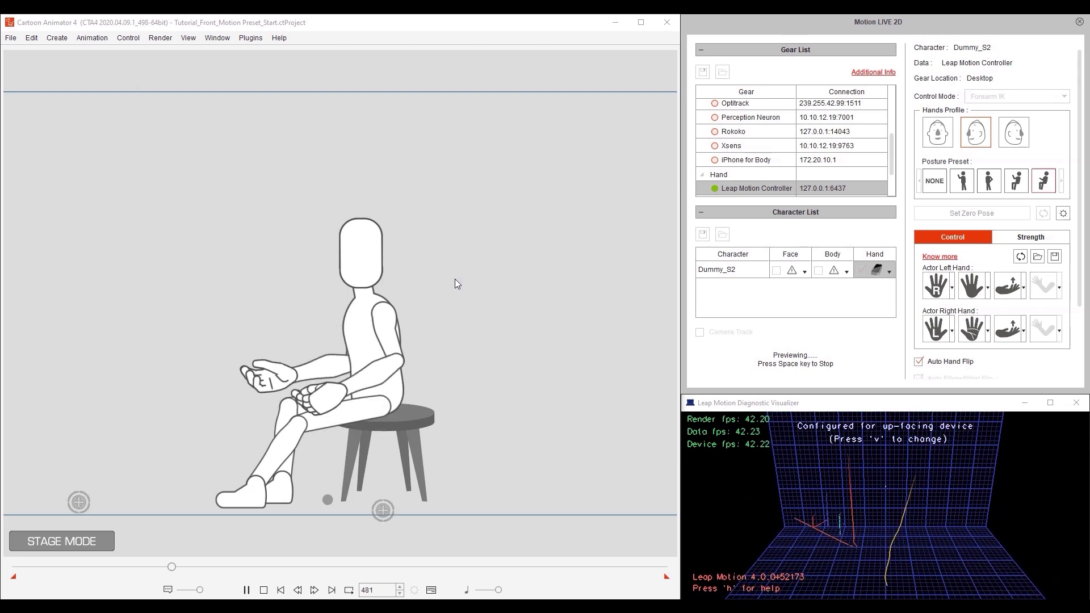
- End the running Male_Sit_Down live preview
{"action": "key", "text": "space"}
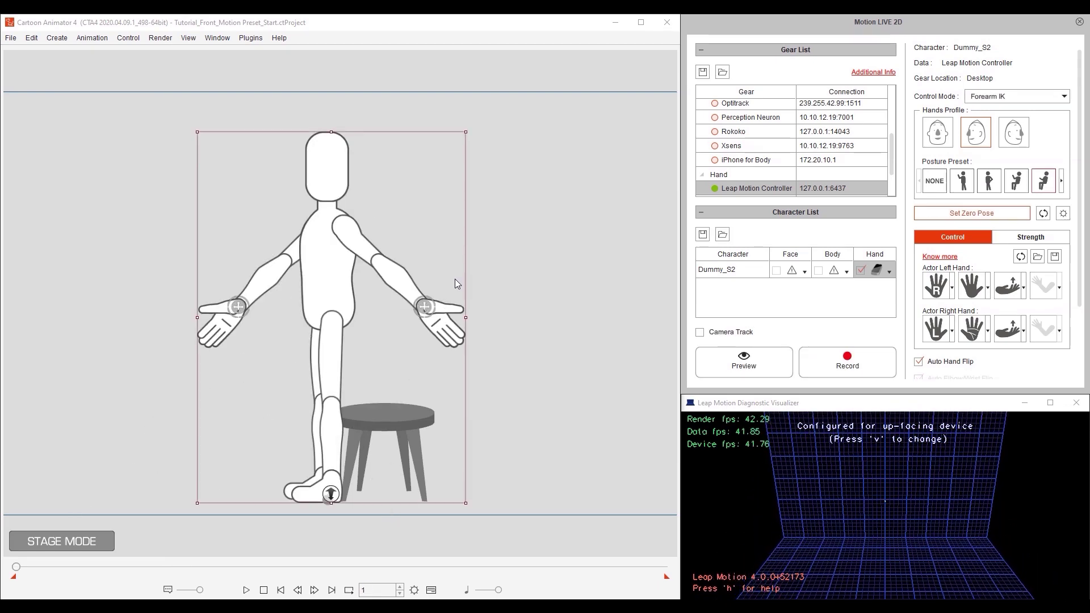